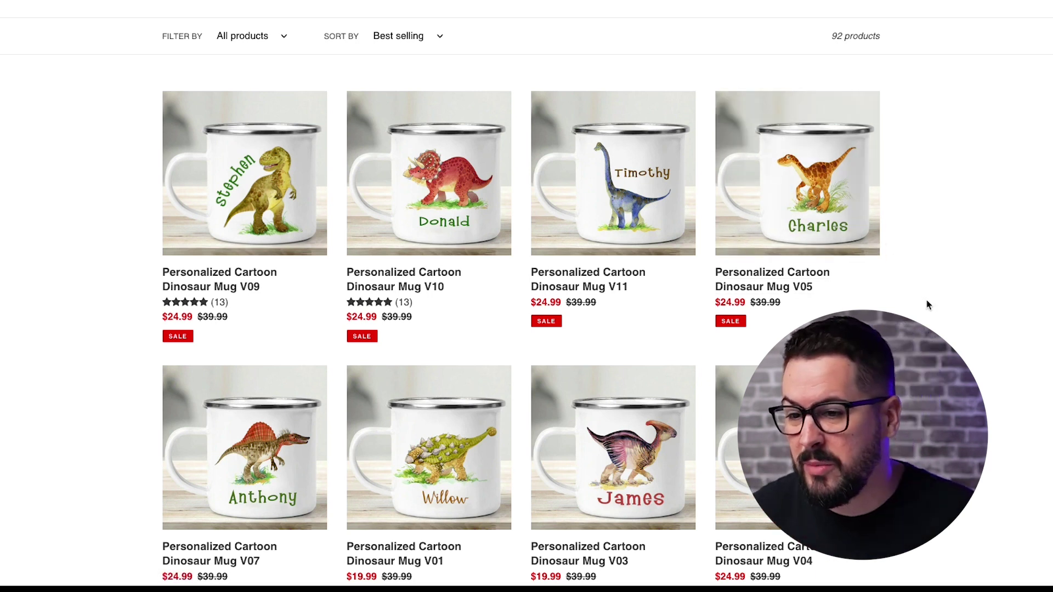
Open the Personalized Cartoon Dinosaur Mug V09 product page to view its Name option
scroll(927, 305, down, 3)
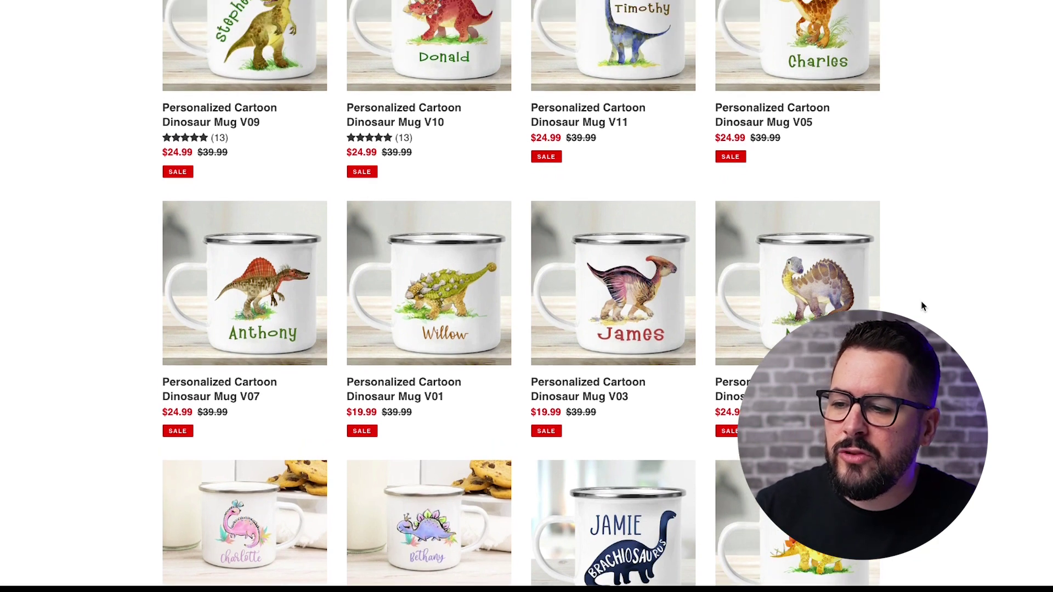
scroll(923, 306, up, 3)
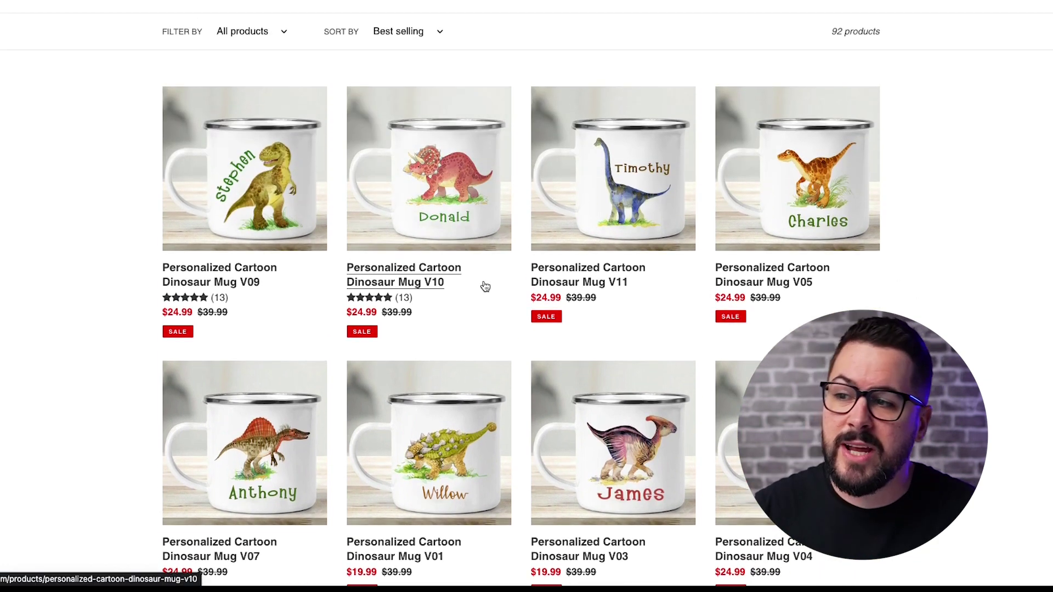
click(233, 278)
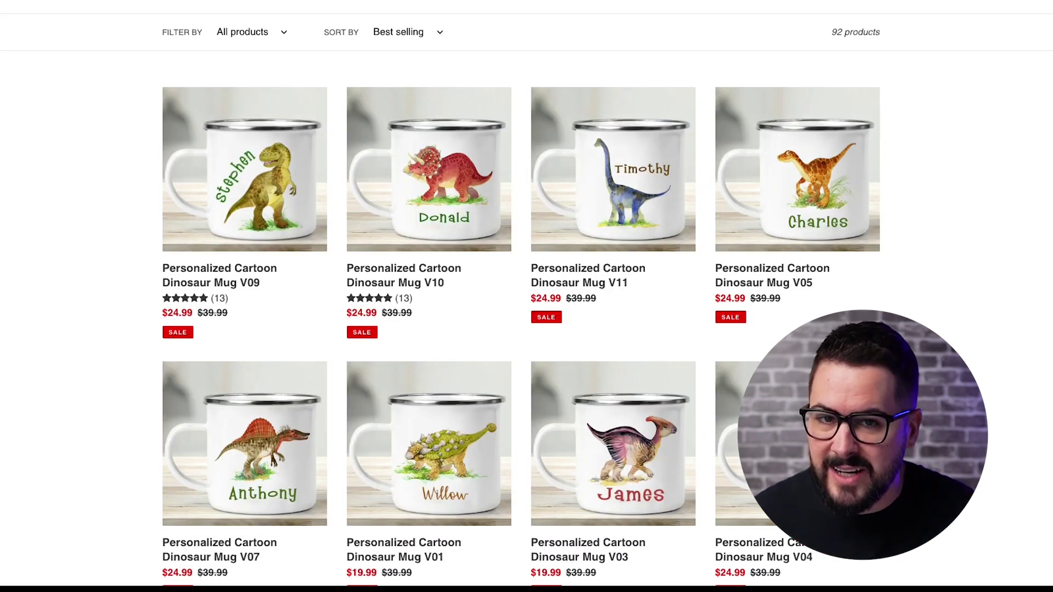
click(262, 270)
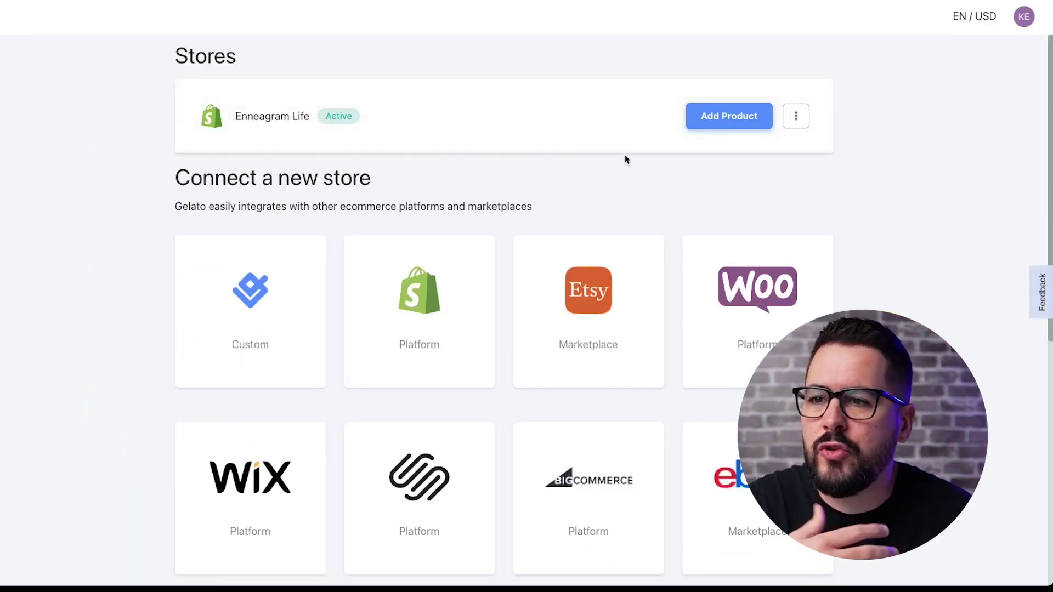
Start adding a new product to the connected Shopify store
click(750, 116)
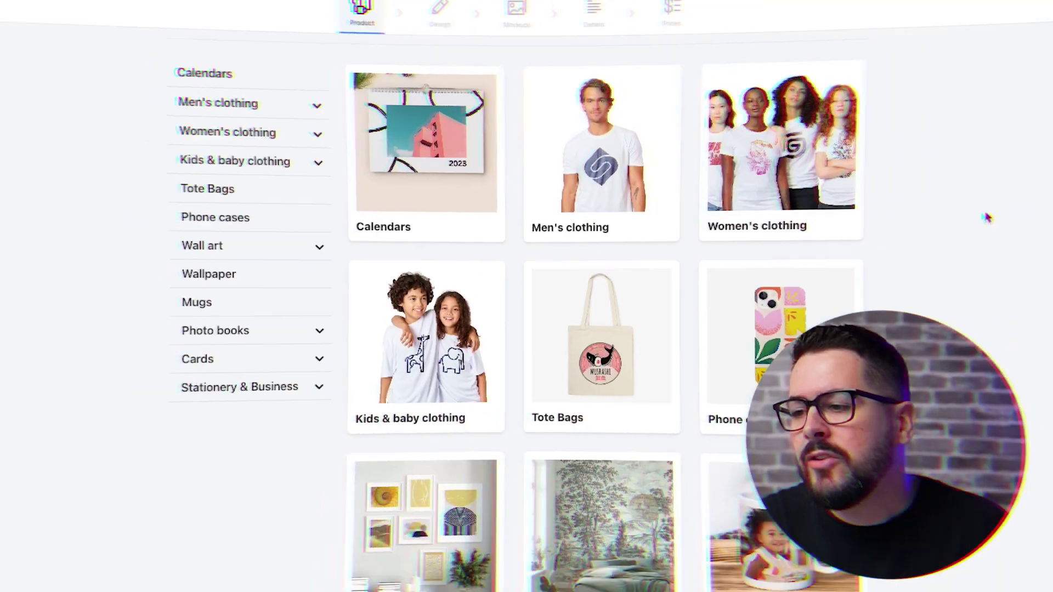
Pick the Premium Kids Crewneck T-shirt under Kids & baby clothing > T-shirts
click(449, 360)
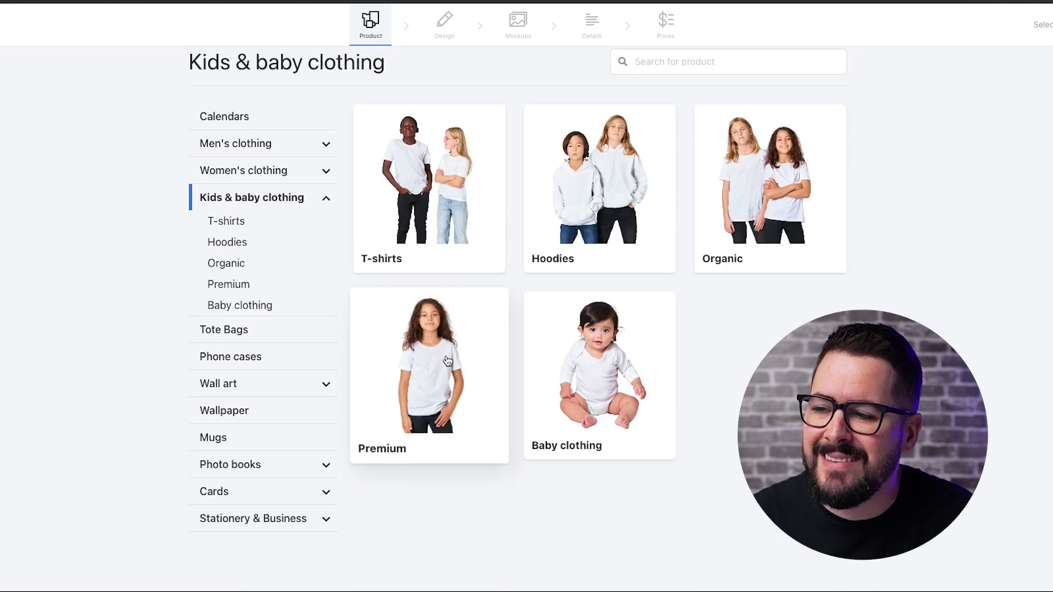
click(447, 192)
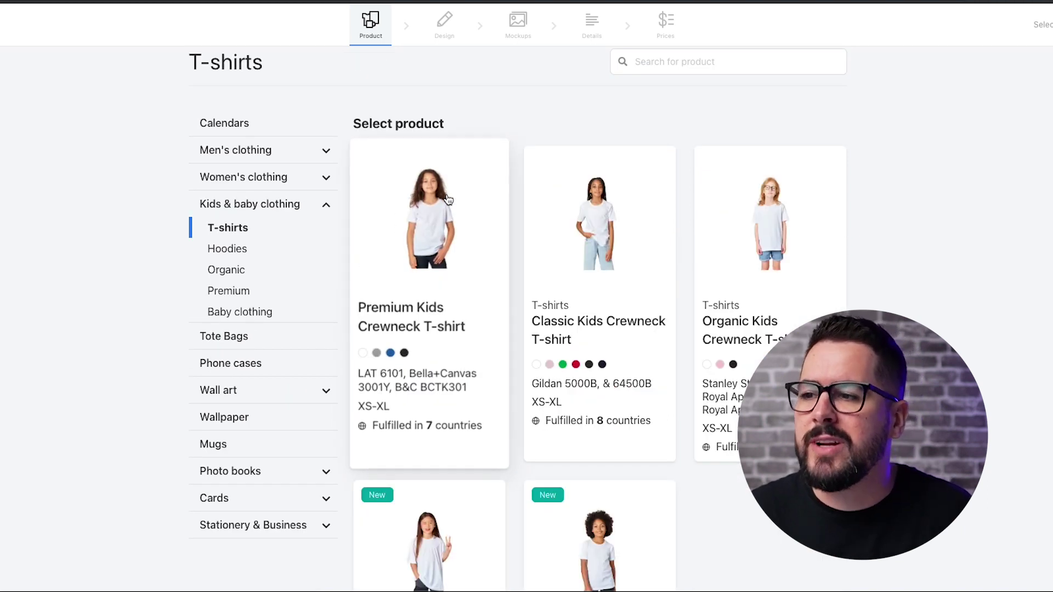
scroll(953, 276, down, 3)
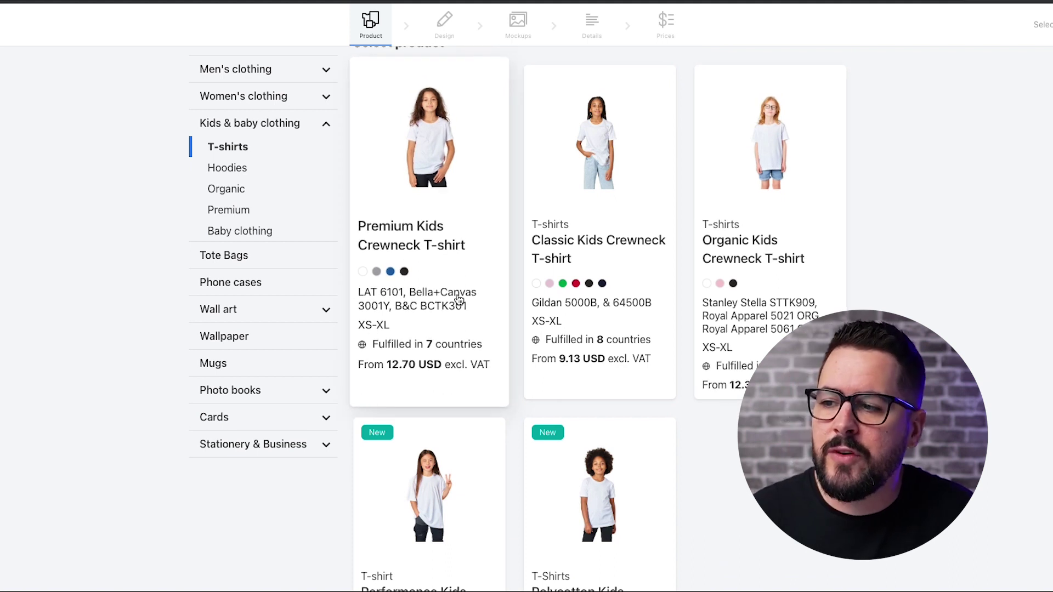
click(435, 242)
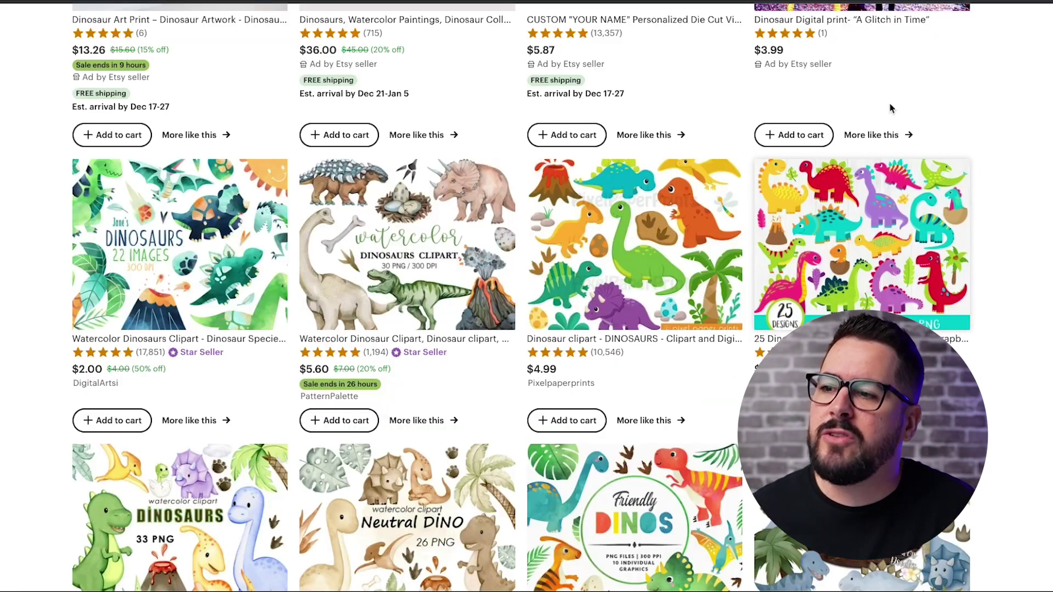
Browse the 'dinosaur graphics' results and open the 25 Dinosaur Clipart listing
scroll(892, 108, up, 5)
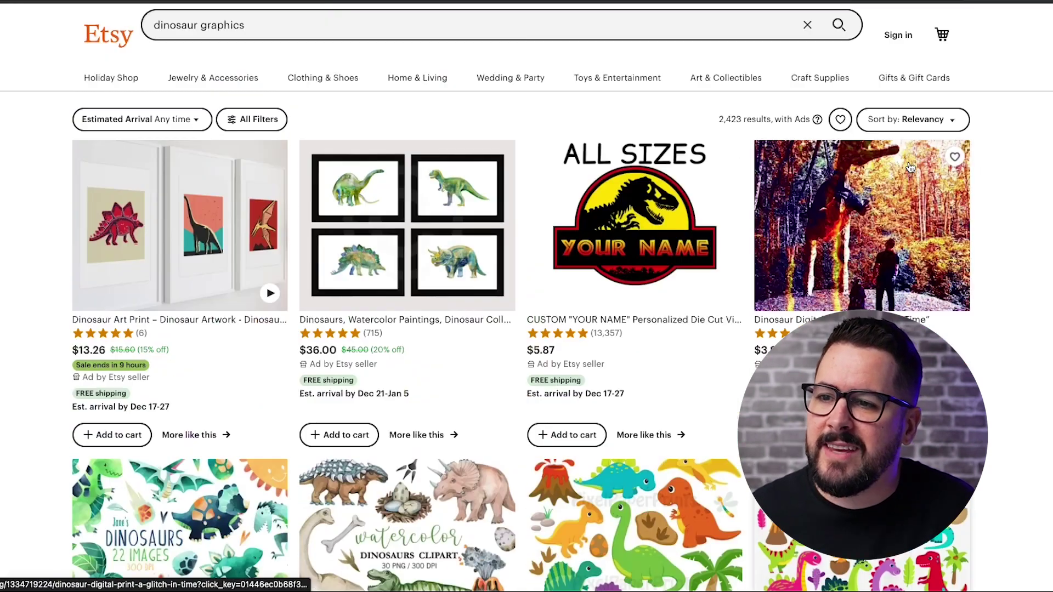
scroll(812, 300, down, 5)
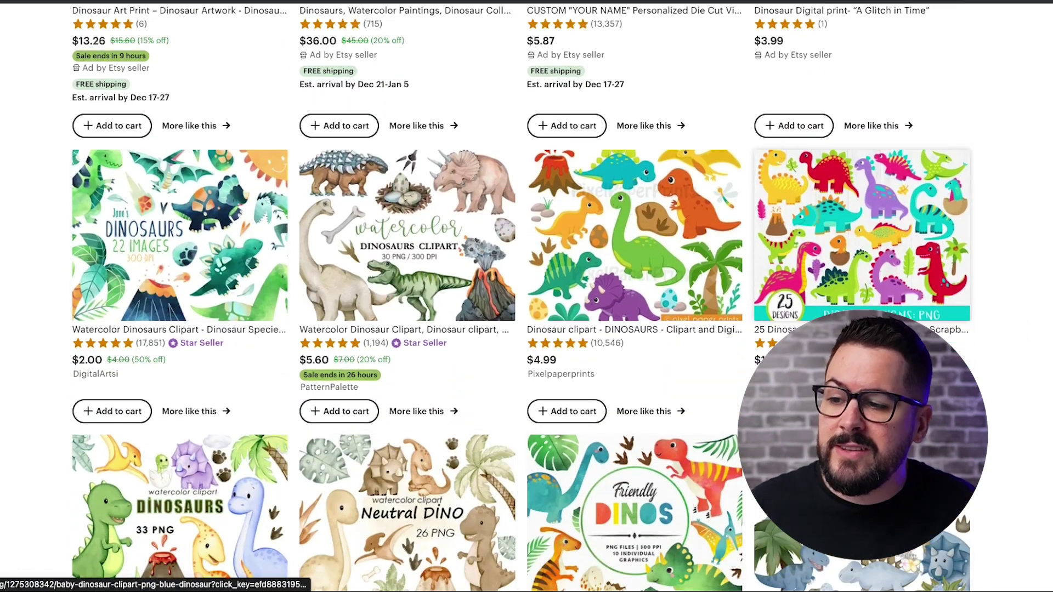
scroll(435, 449, down, 4)
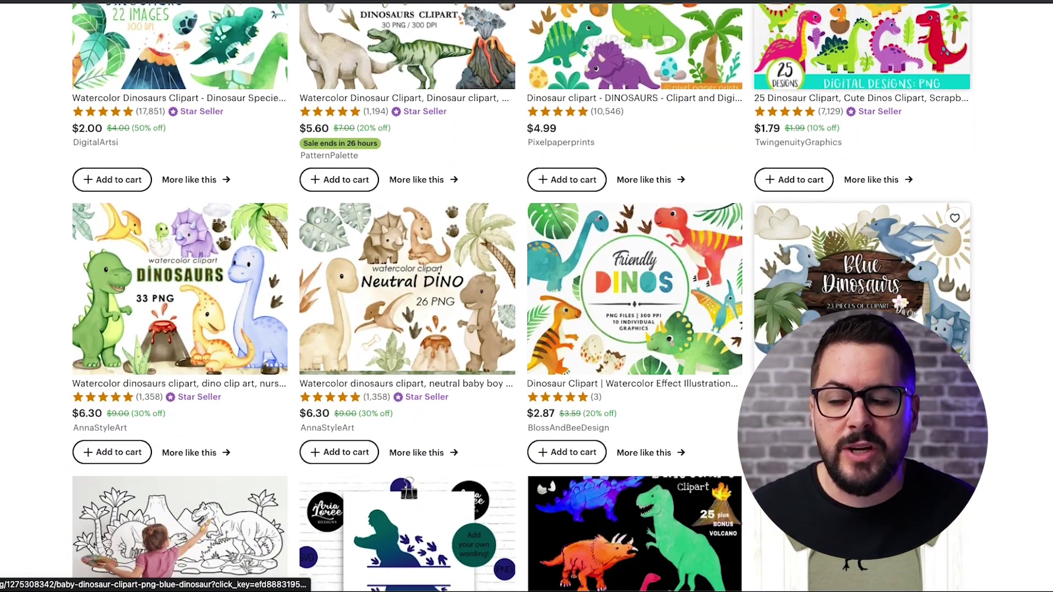
scroll(997, 430, down, 3)
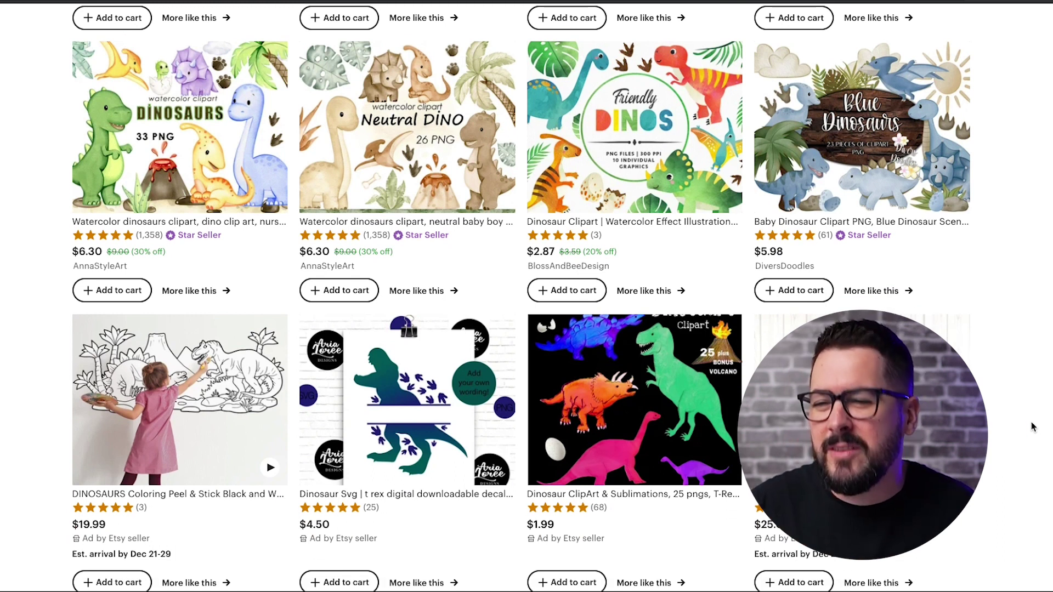
scroll(1034, 427, up, 1)
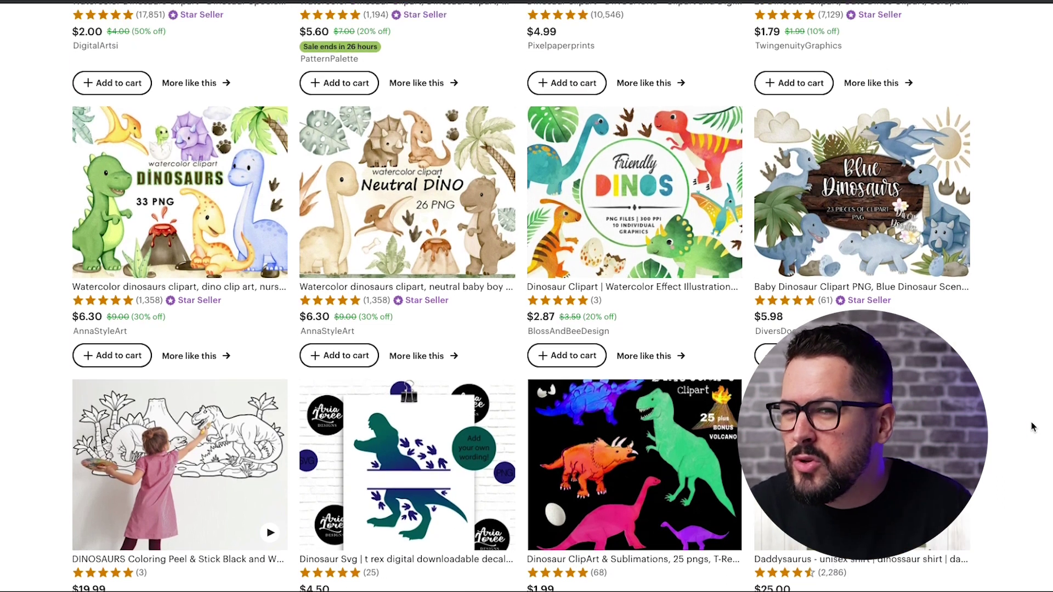
scroll(1034, 427, up, 2)
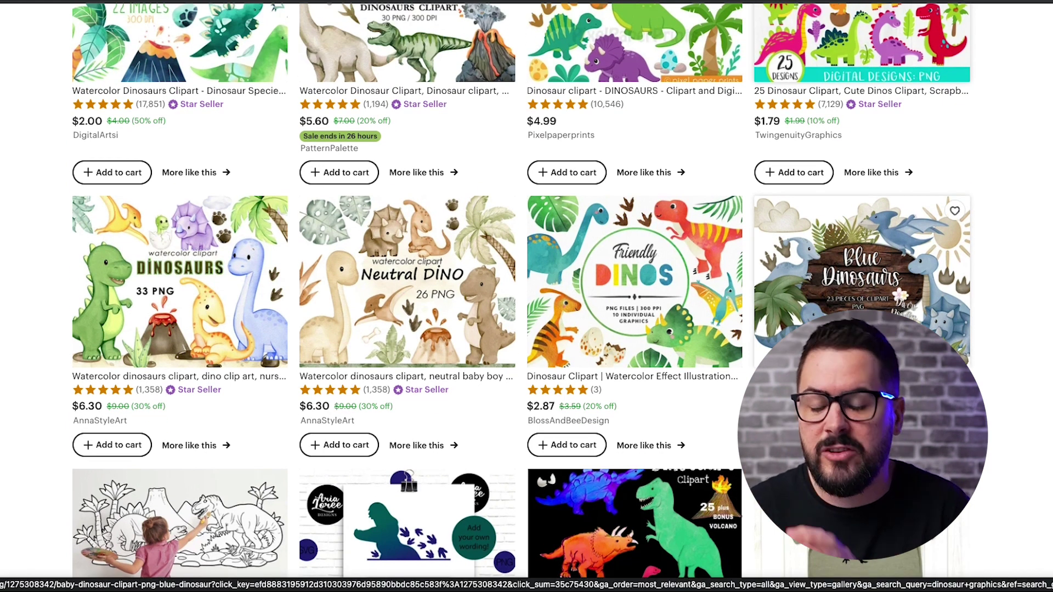
scroll(856, 351, up, 2)
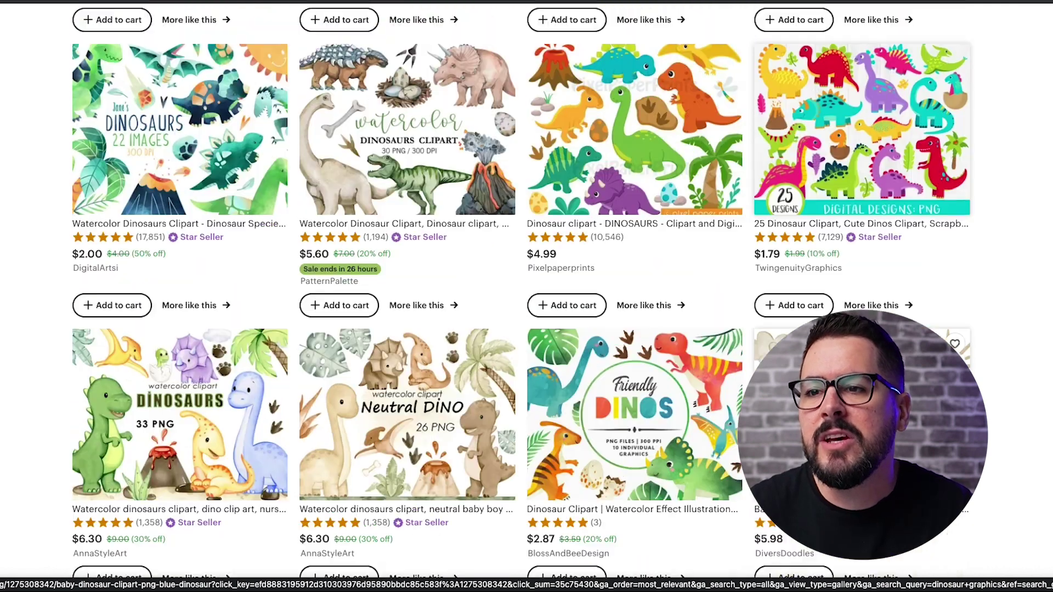
scroll(850, 248, up, 2)
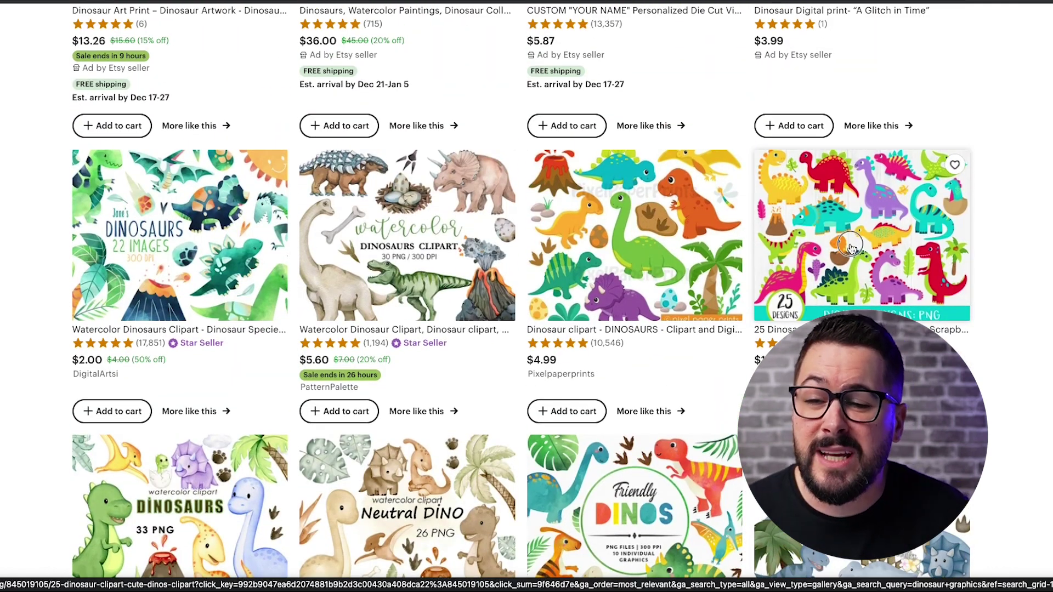
click(850, 248)
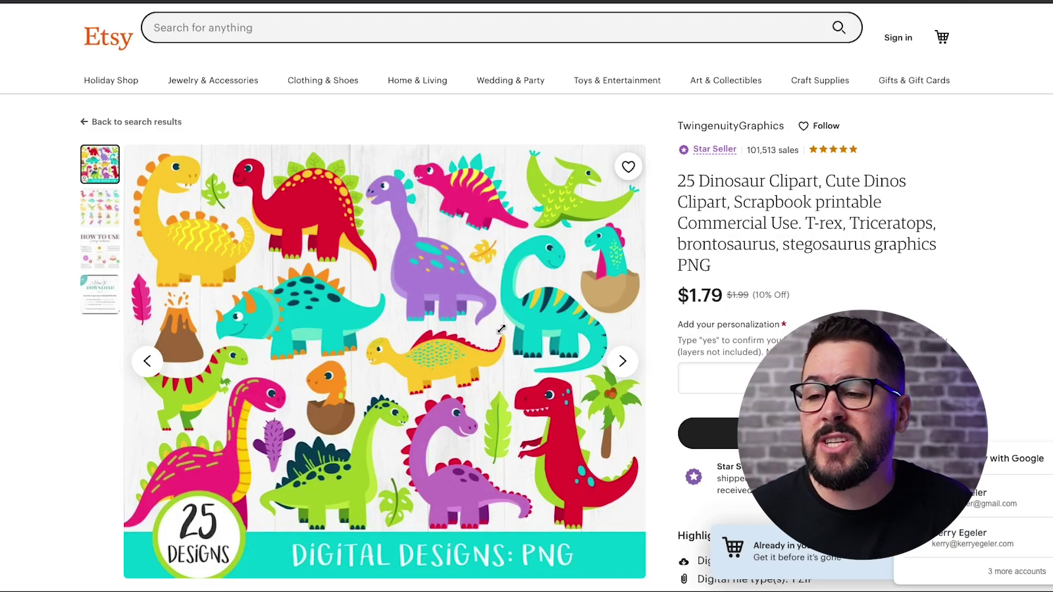
Glance over the clipart listing before returning to the blank T-shirt in Gelato
scroll(795, 265, down, 1)
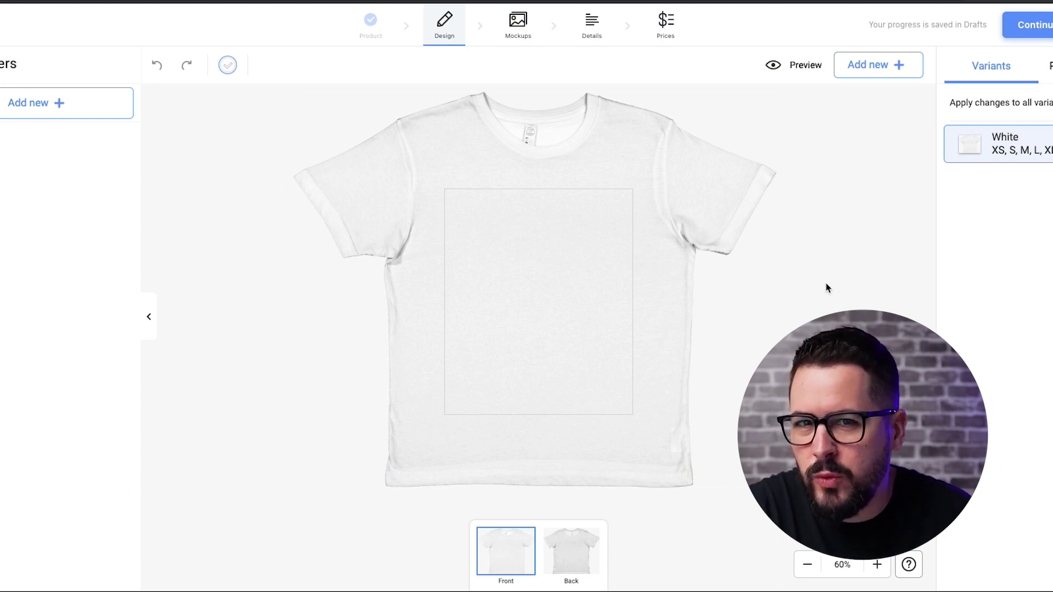
Dismiss the image upload window and browse the 17-file Dinosaurs collection
click(896, 67)
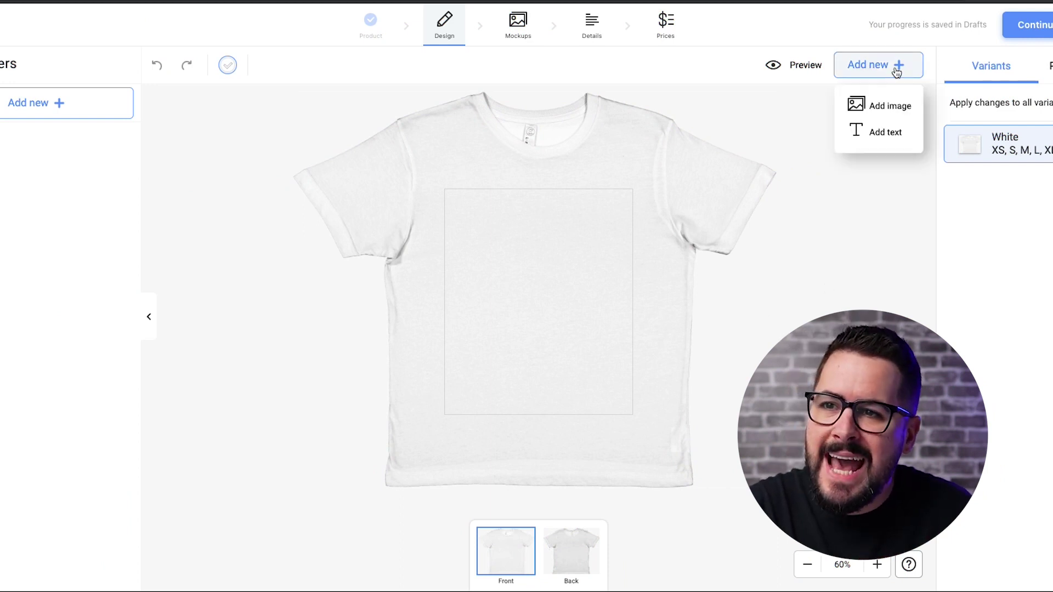
click(885, 108)
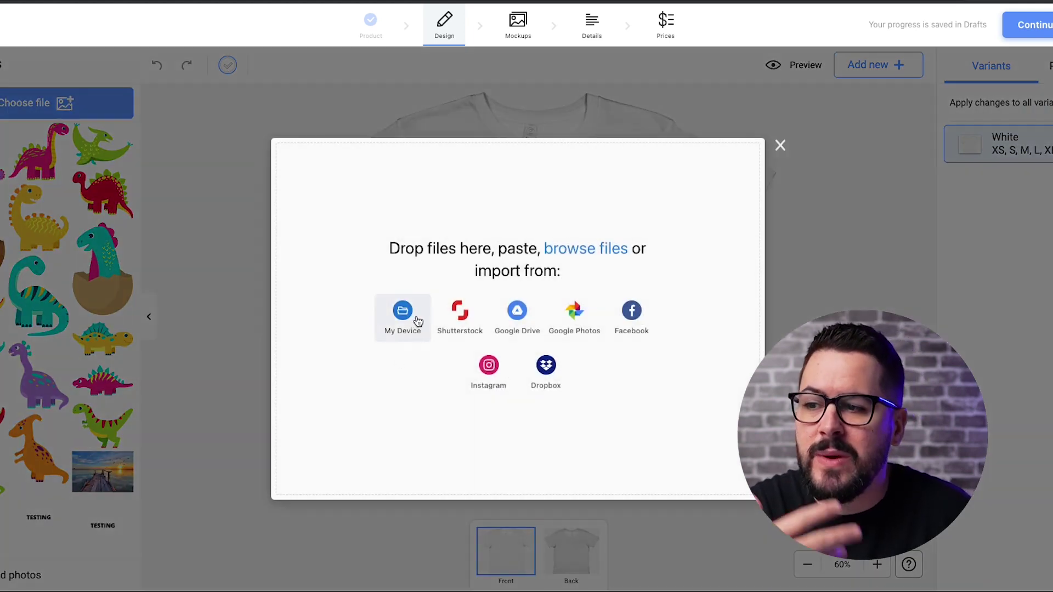
click(781, 146)
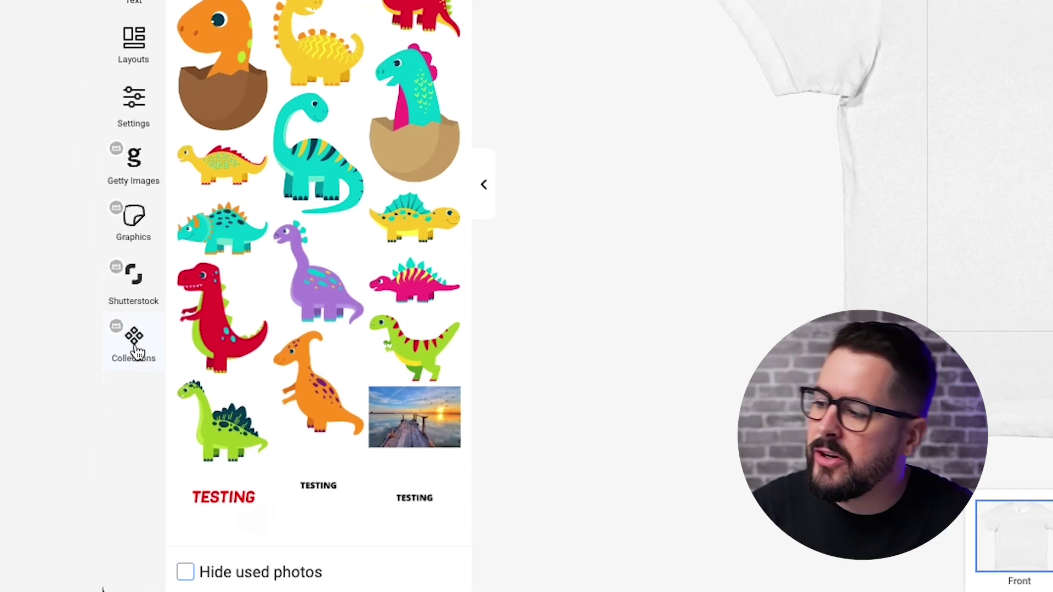
click(136, 351)
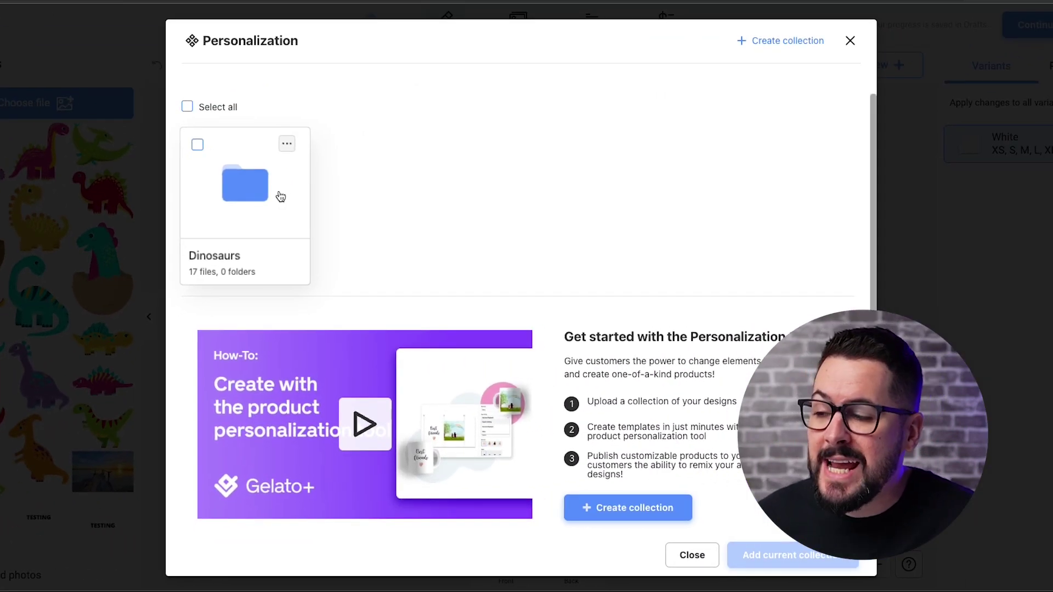
click(281, 196)
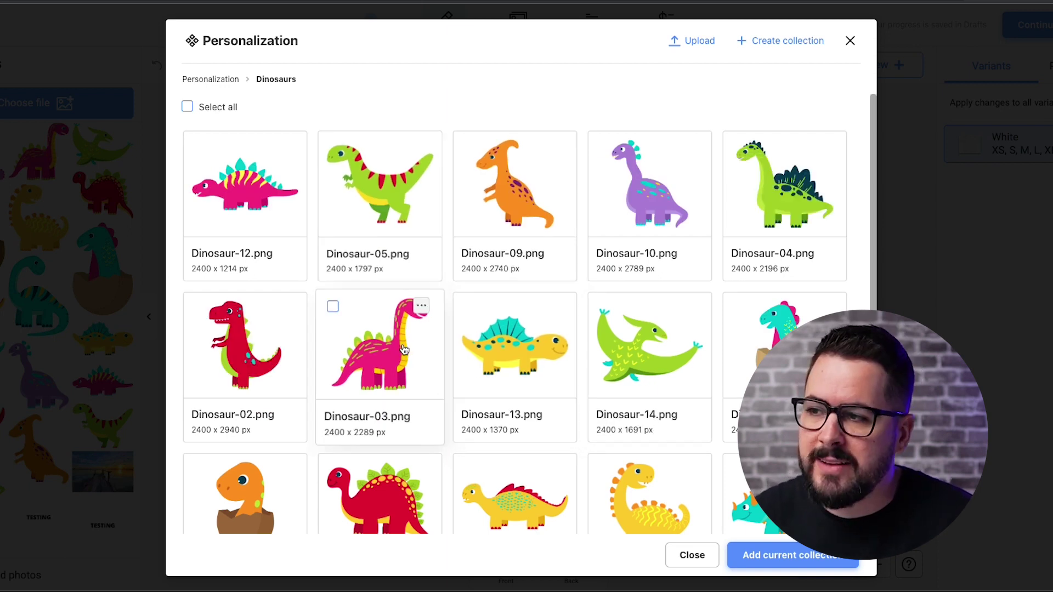
scroll(417, 275, down, 5)
scroll(497, 384, up, 5)
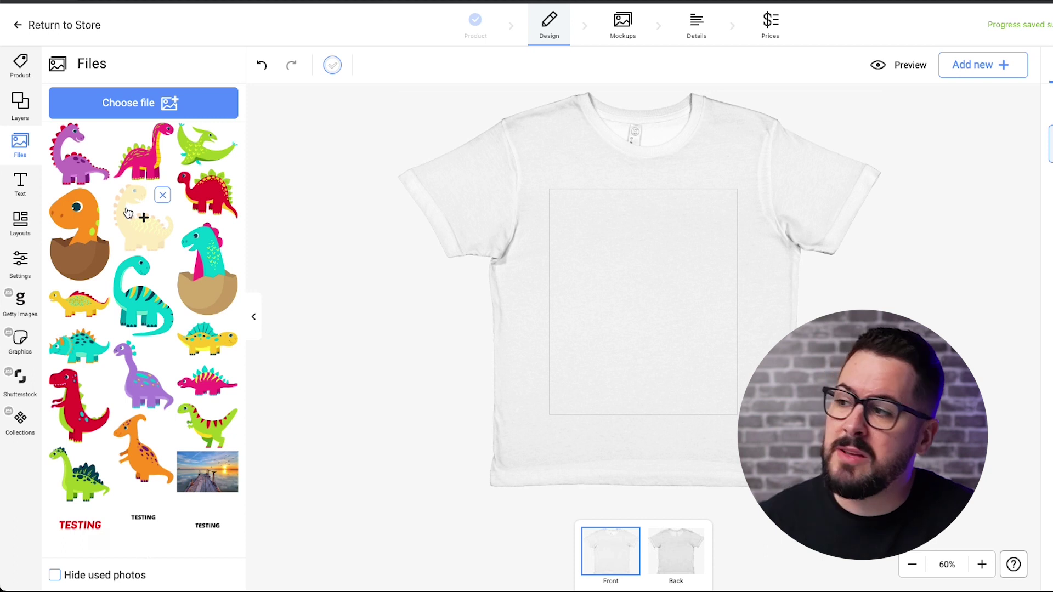
Place the purple dinosaur on the shirt front, shrink it and centre it
click(79, 158)
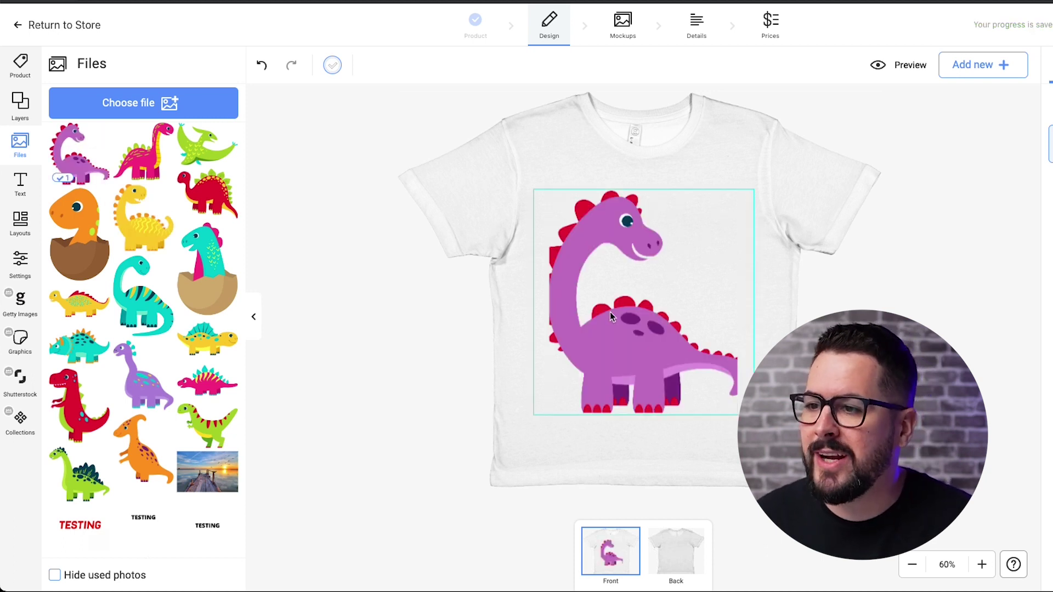
click(725, 379)
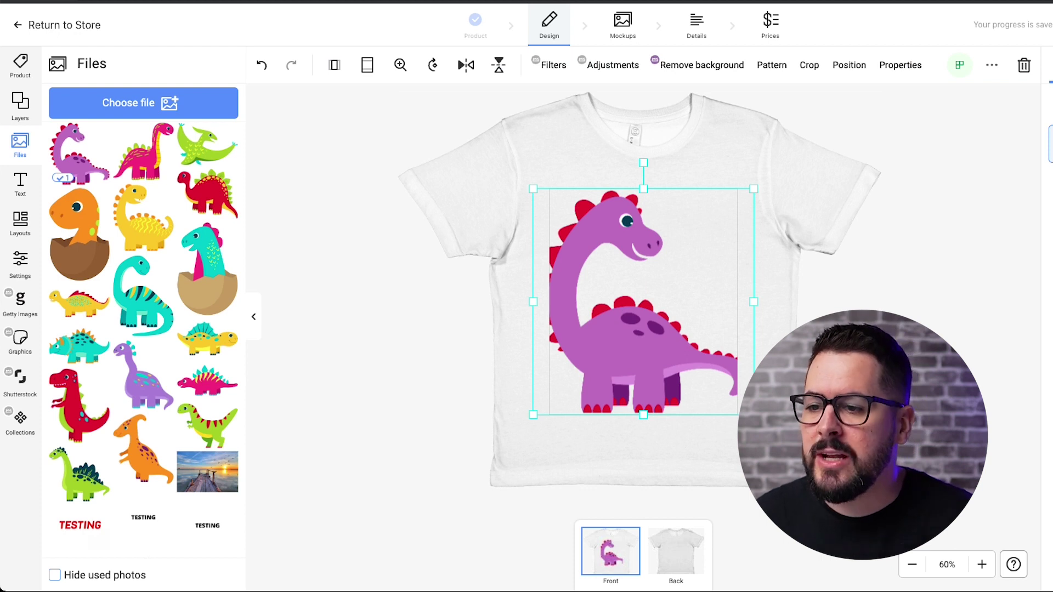
drag(754, 414, 713, 376)
drag(675, 329, 692, 327)
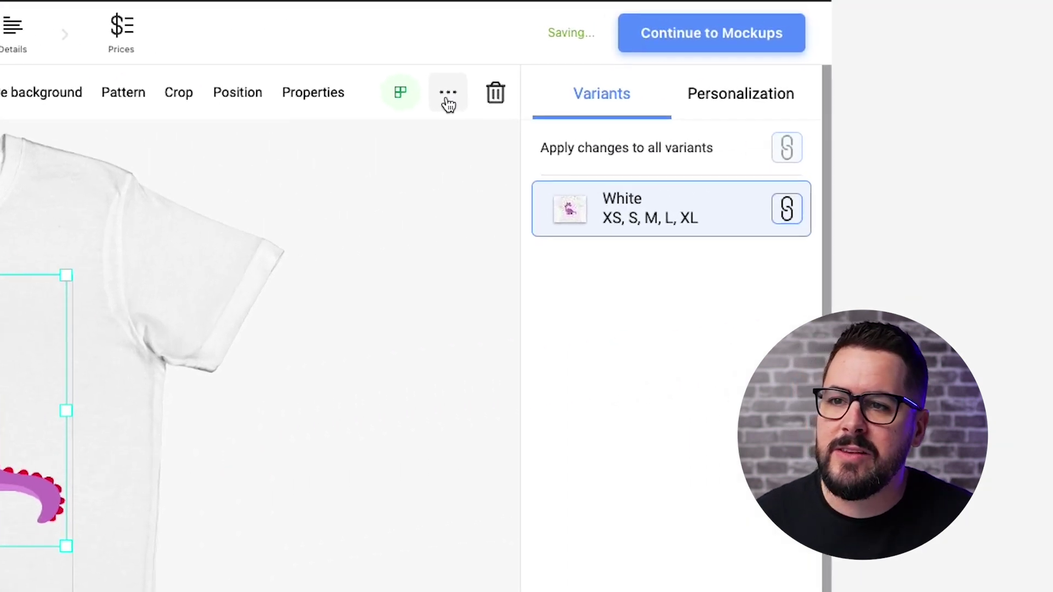
Allow personalization on the purple dinosaur so customers can swap it
click(993, 70)
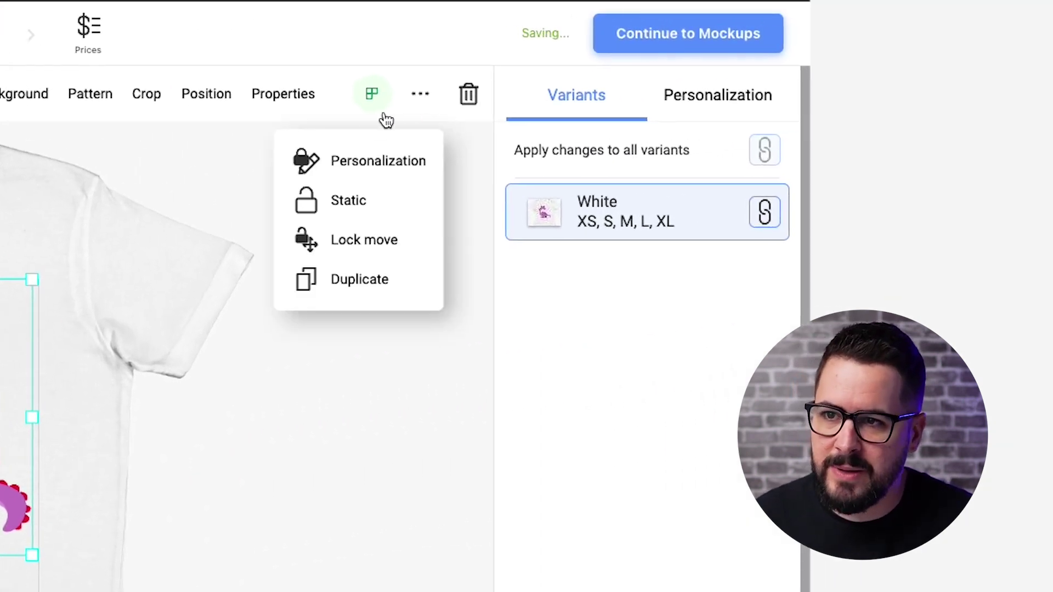
click(357, 161)
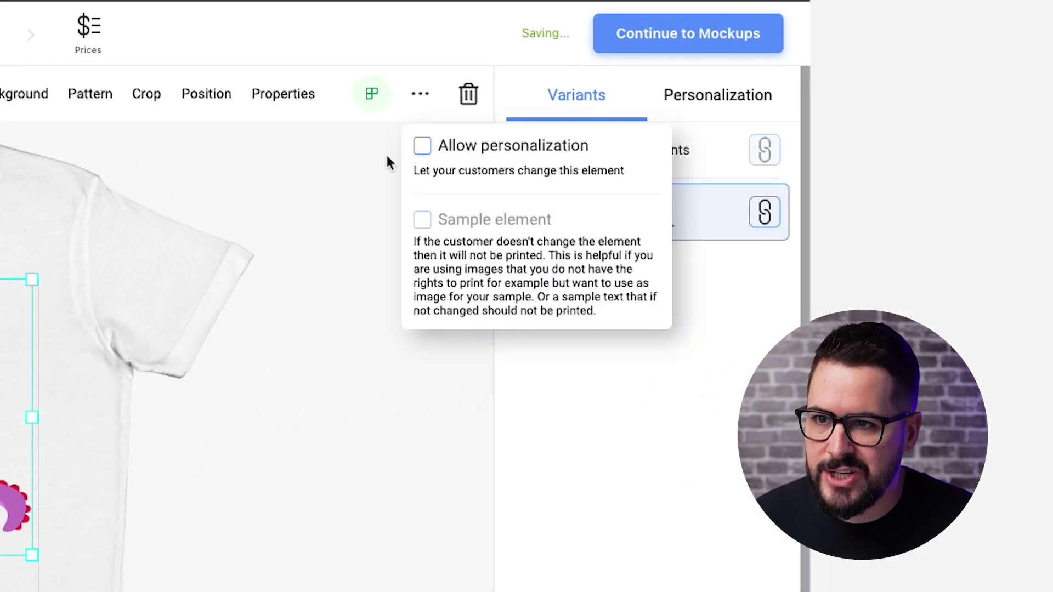
click(423, 147)
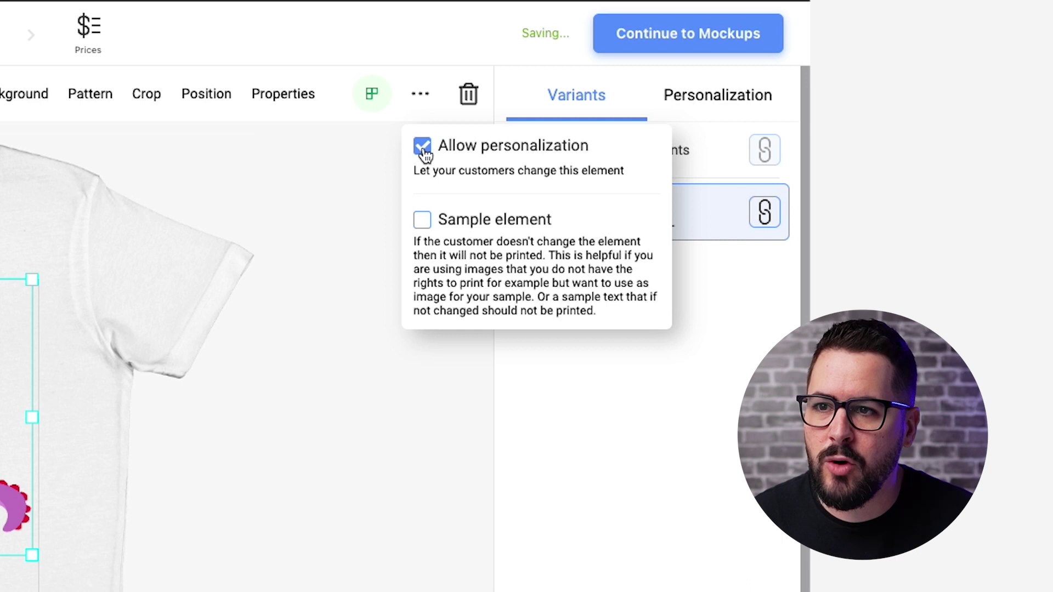
click(633, 487)
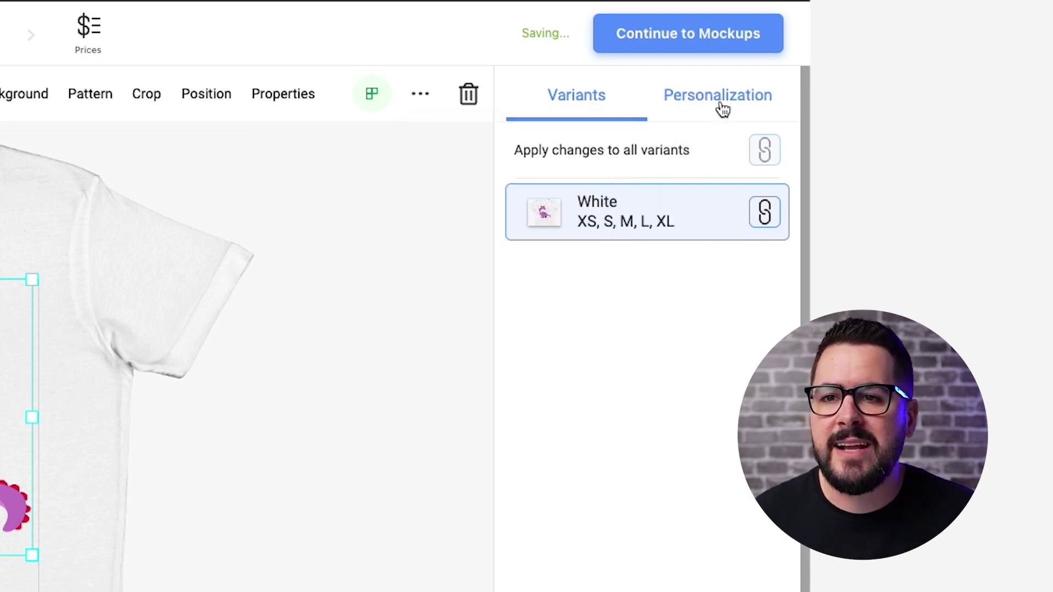
click(723, 104)
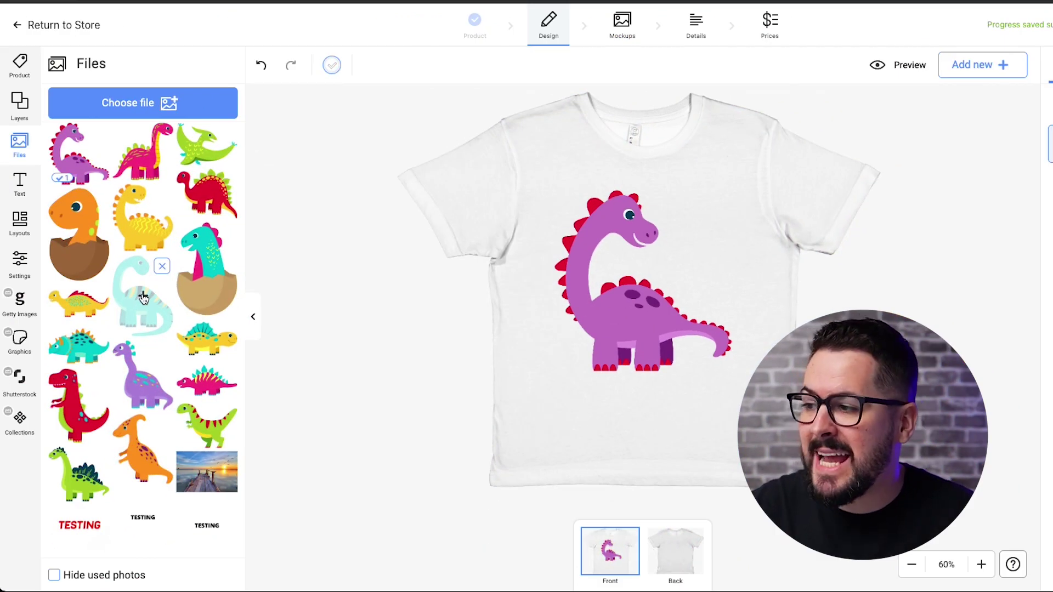
Add the teal dinosaur over the purple one and enlarge it
click(143, 298)
click(668, 316)
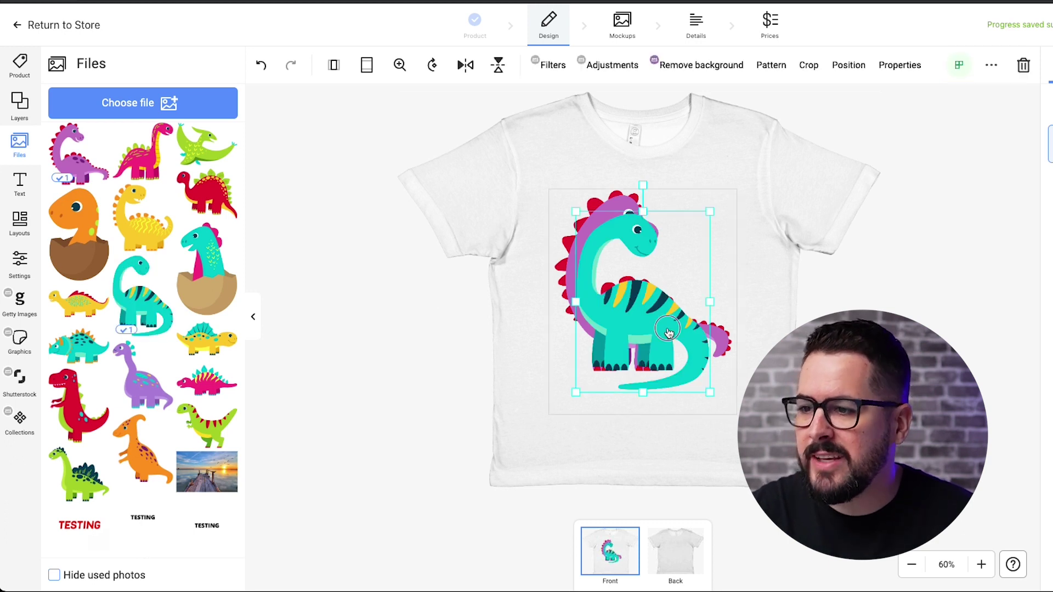
drag(668, 316, 669, 310)
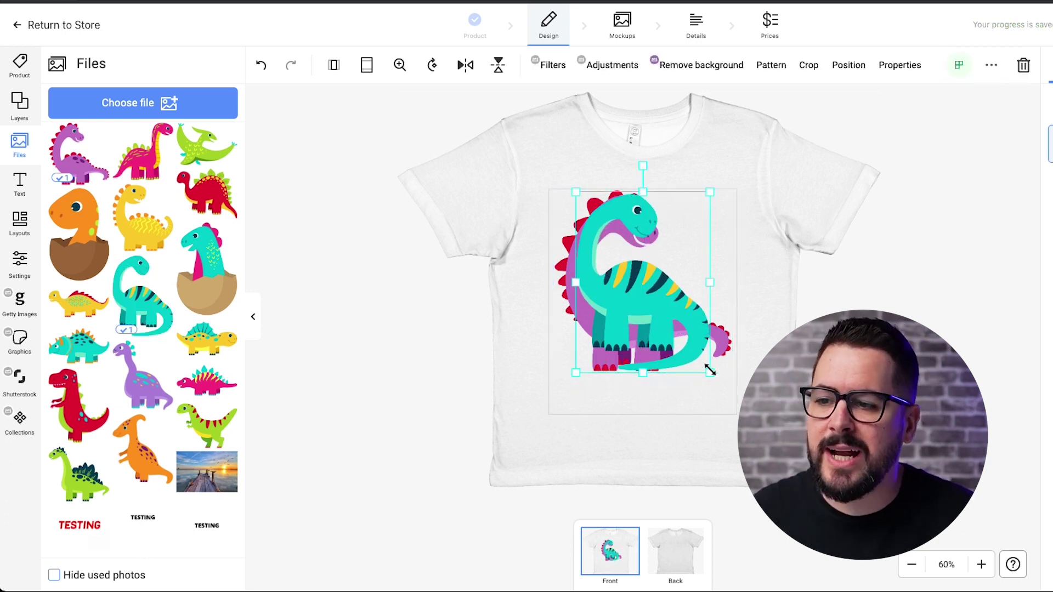
drag(711, 378, 722, 381)
Enlarge and recentre the teal dinosaur, then allow customers to personalize it
drag(683, 351, 675, 350)
click(991, 65)
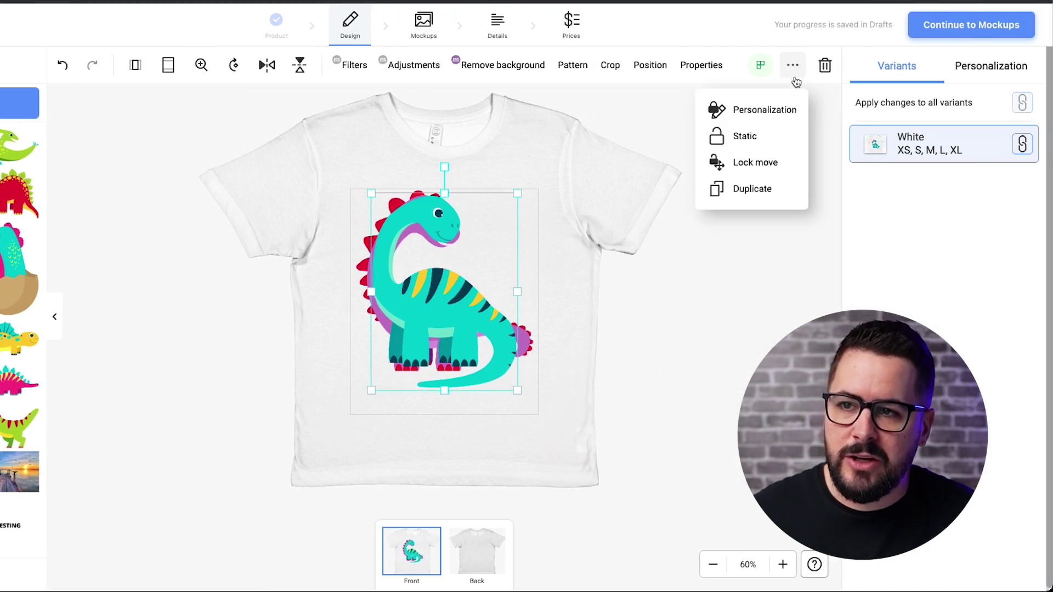
click(787, 107)
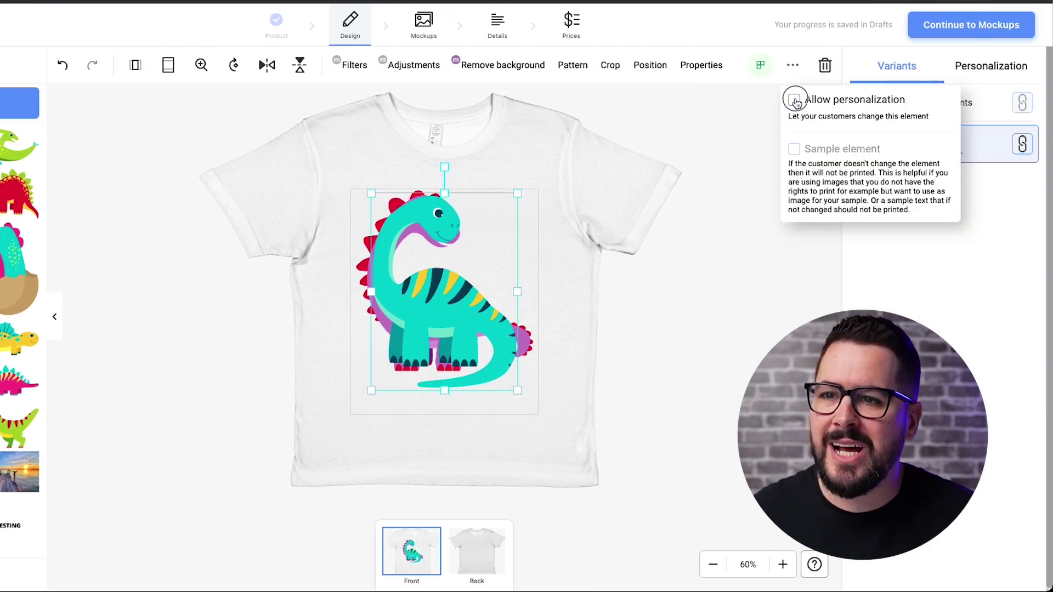
click(795, 101)
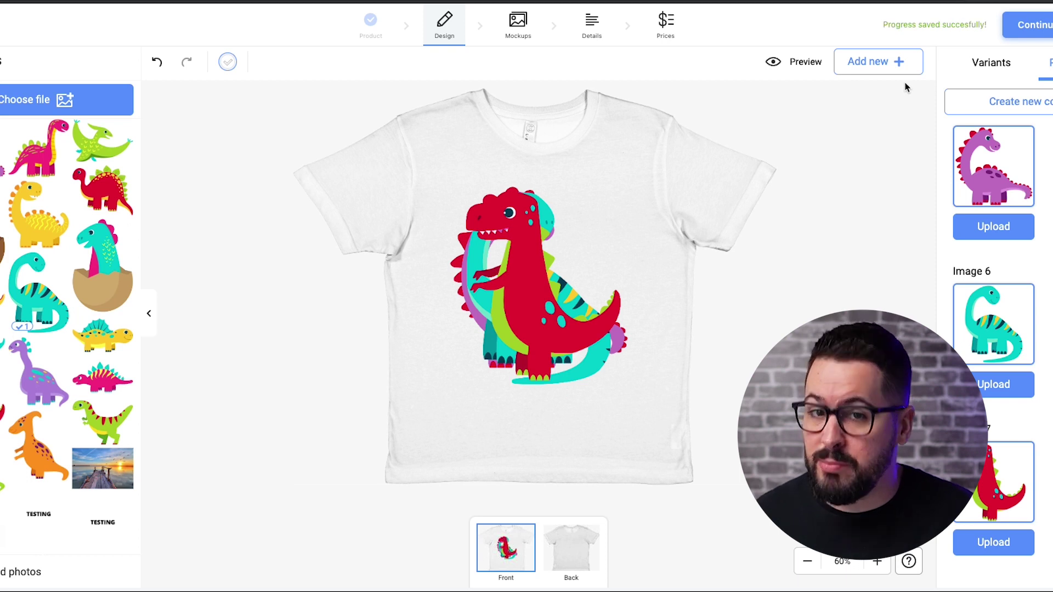
Add a "Child's Name" text line, widened to one line, beneath the dinosaurs
click(899, 62)
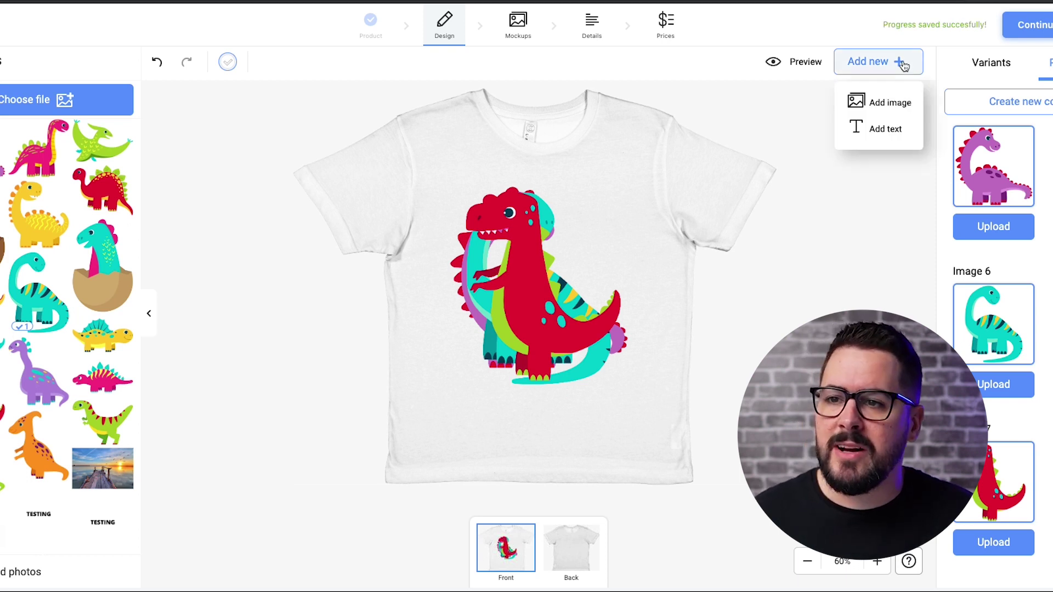
click(888, 132)
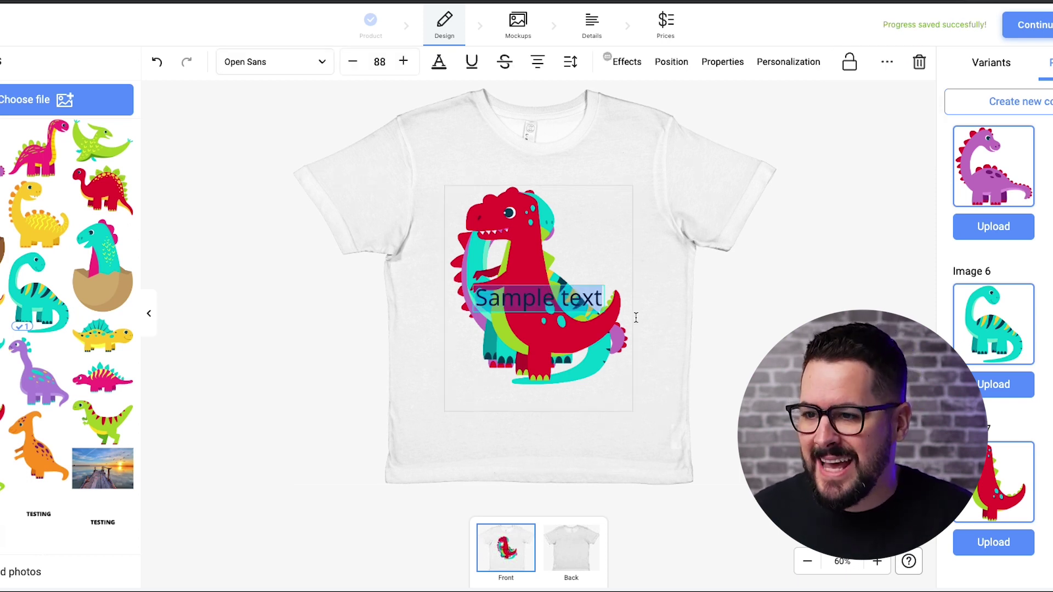
text(Child's name)
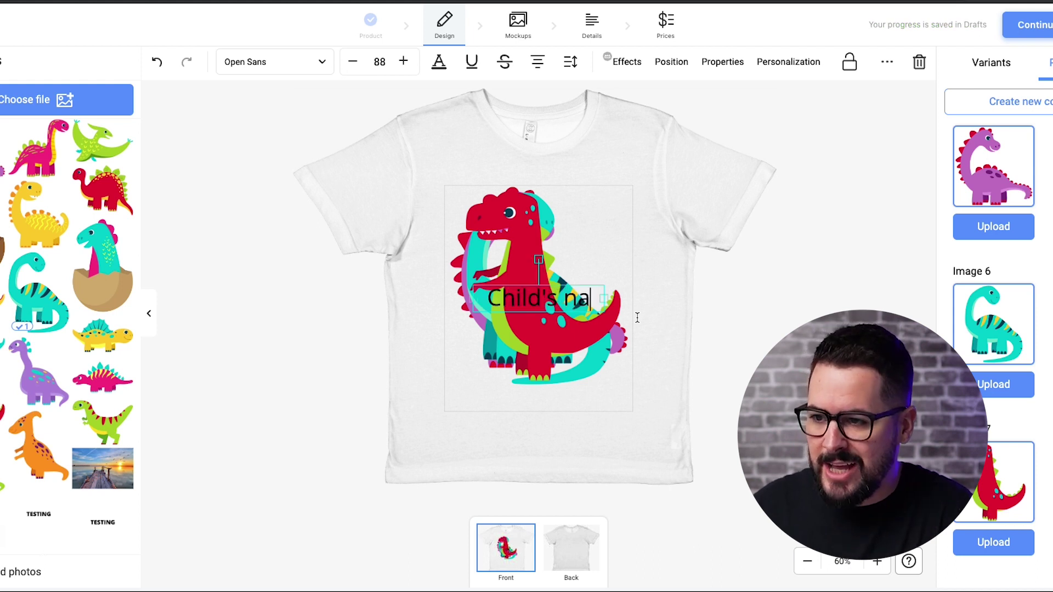
key(BackSpace)
key(BackSpace)
key(BackSpace)
key(BackSpace)
text(Name)
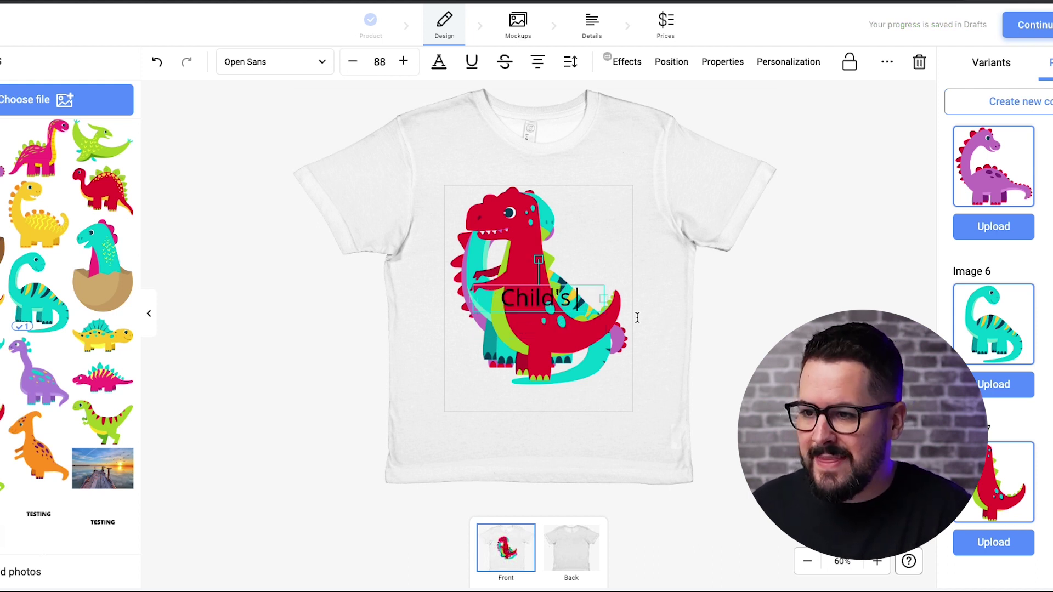
drag(604, 311, 601, 398)
click(682, 329)
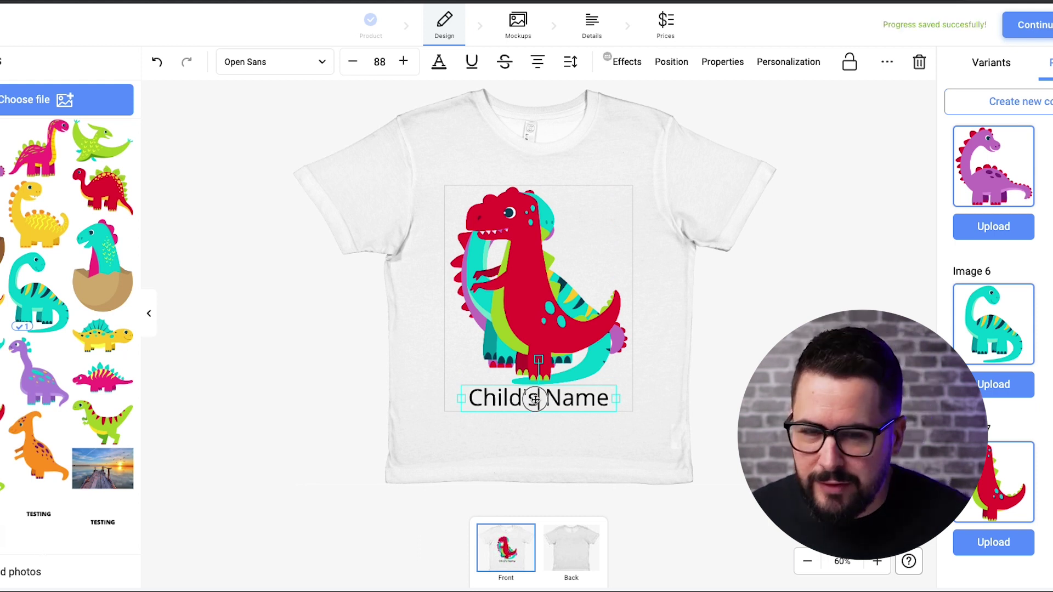
double_click(535, 400)
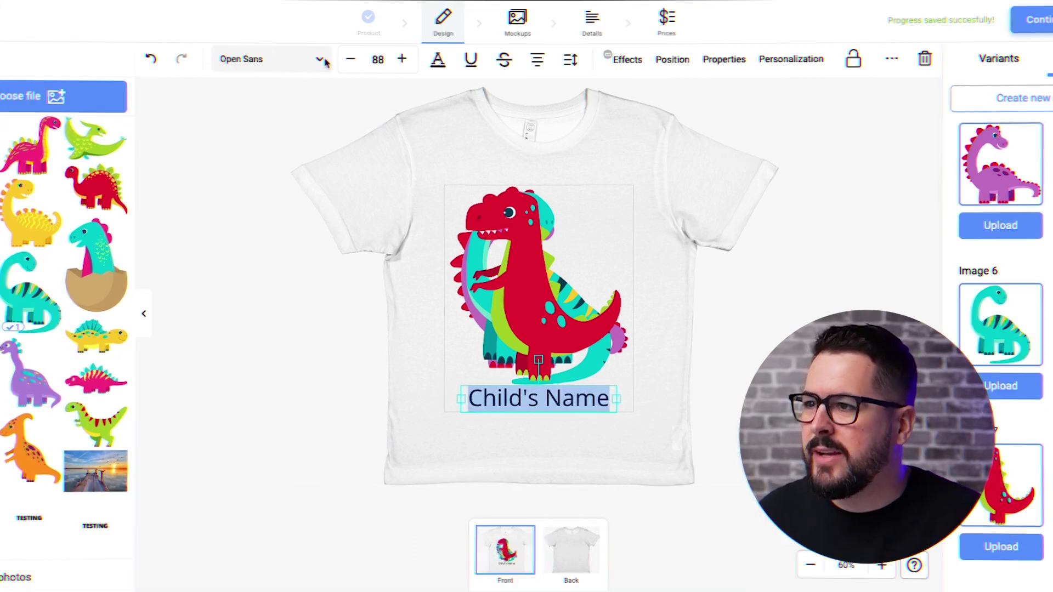
Set the Child's Name text in the Joti One font from the font list
click(322, 61)
scroll(78, 372, up, 10)
scroll(183, 372, up, 10)
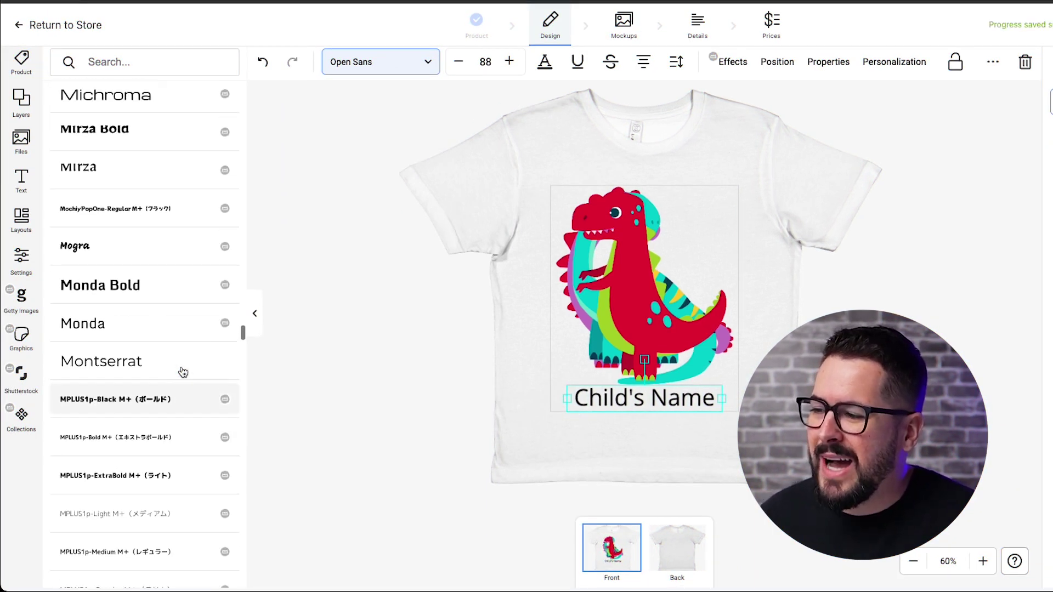
scroll(183, 372, up, 15)
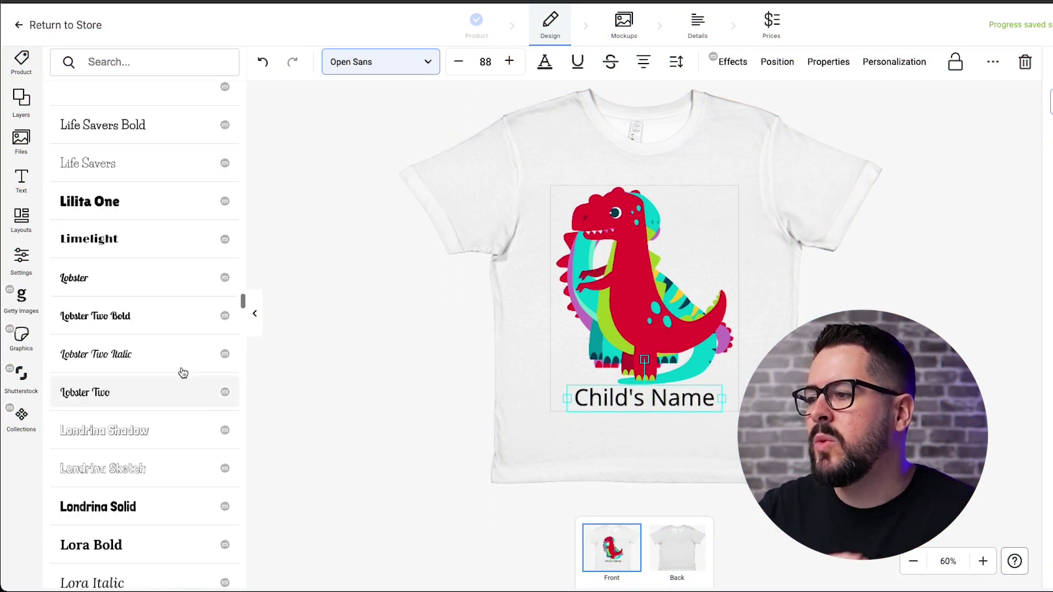
scroll(182, 374, up, 1)
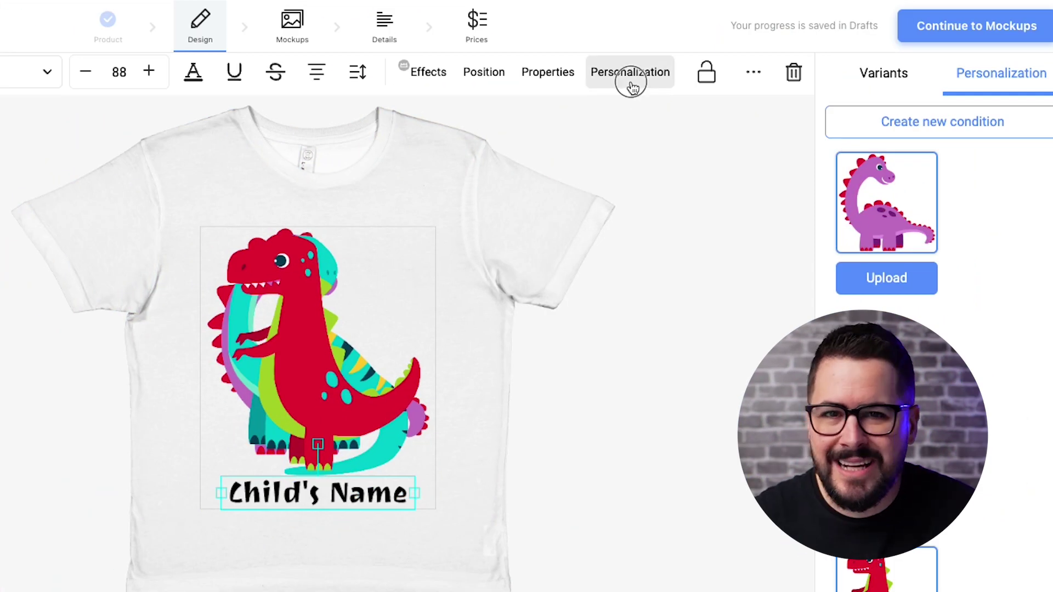
Make the Child's Name text customer-personalizable
click(895, 68)
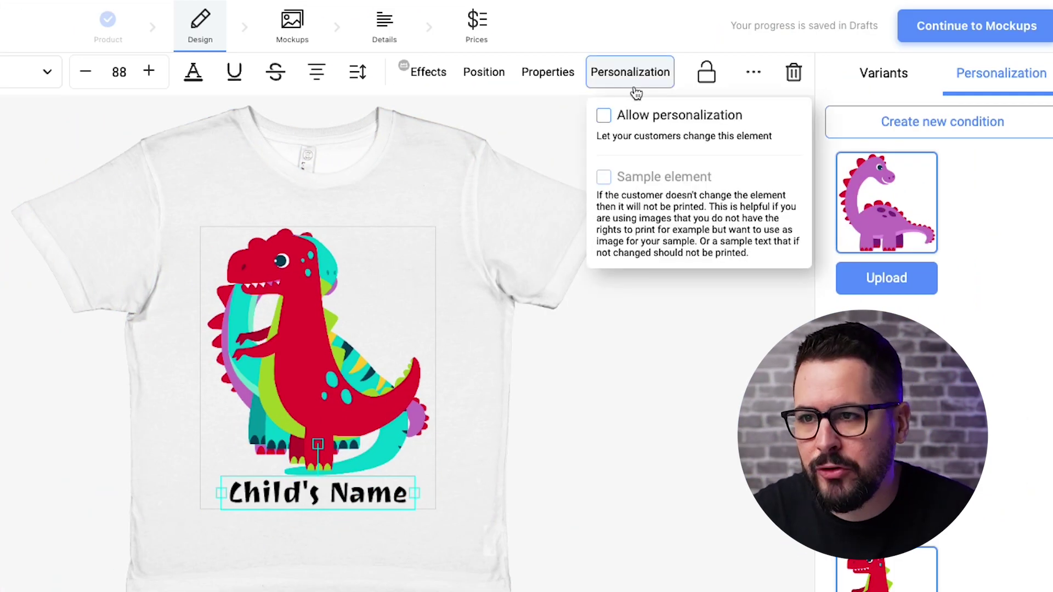
click(604, 117)
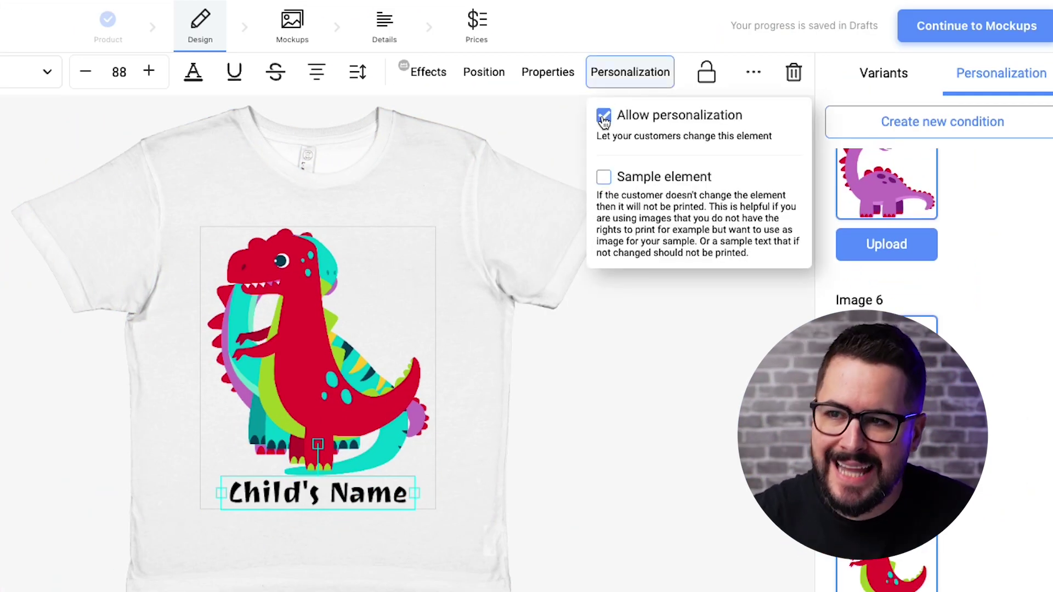
click(707, 518)
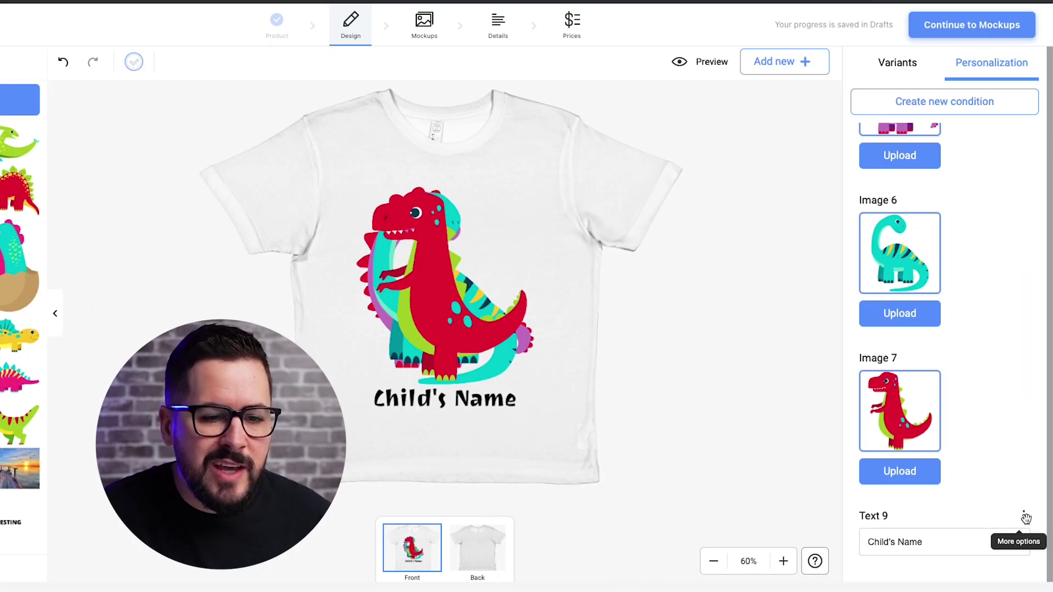
Label the name field 'Enter Child's Name' and close its text settings
click(1024, 518)
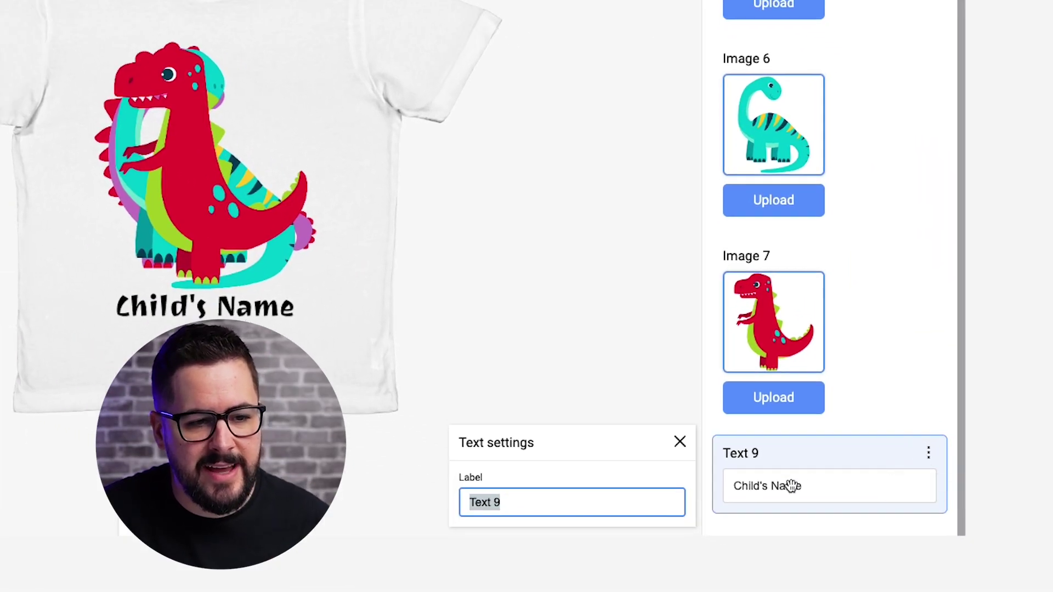
click(913, 556)
click(928, 453)
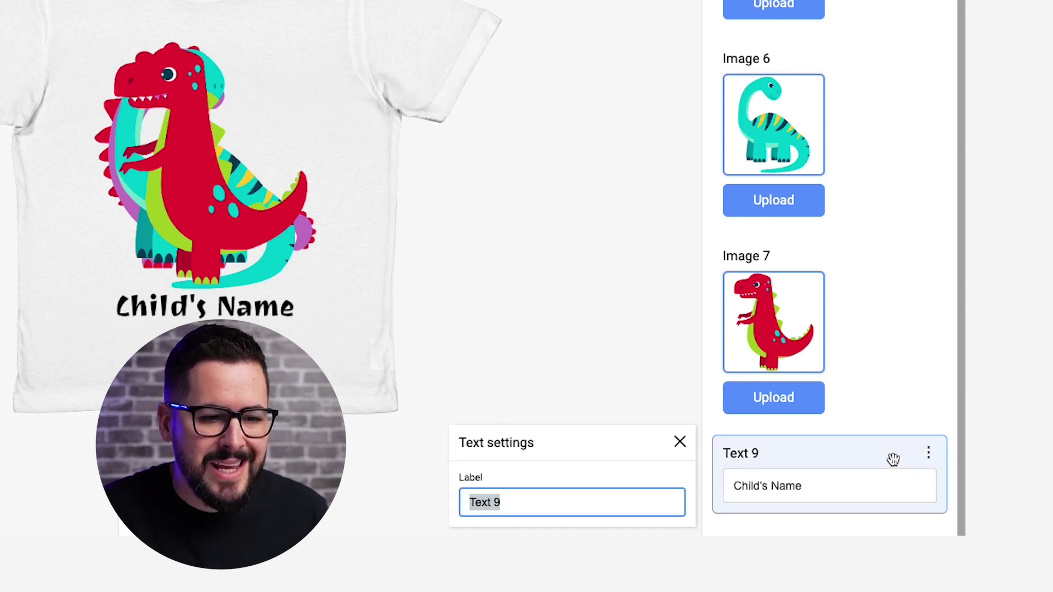
text(C)
key(BackSpace)
text(Enter)
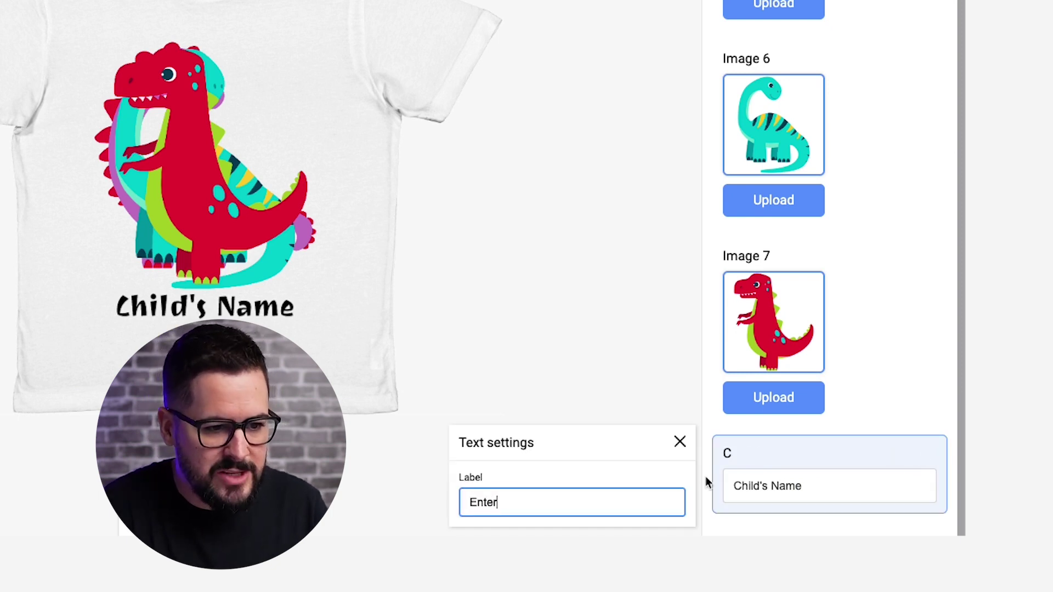
text( Child's Name)
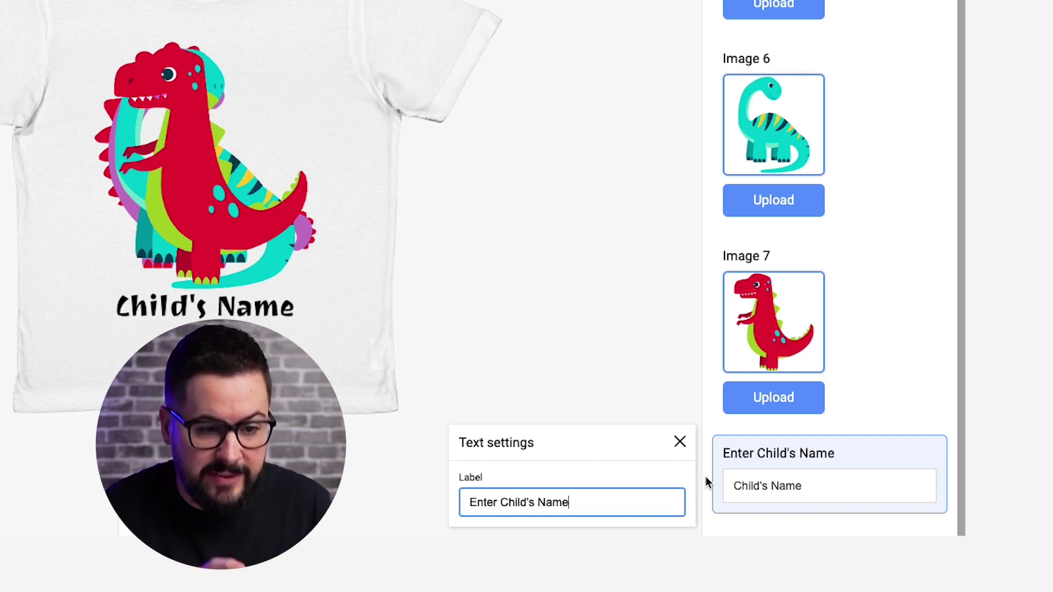
click(834, 453)
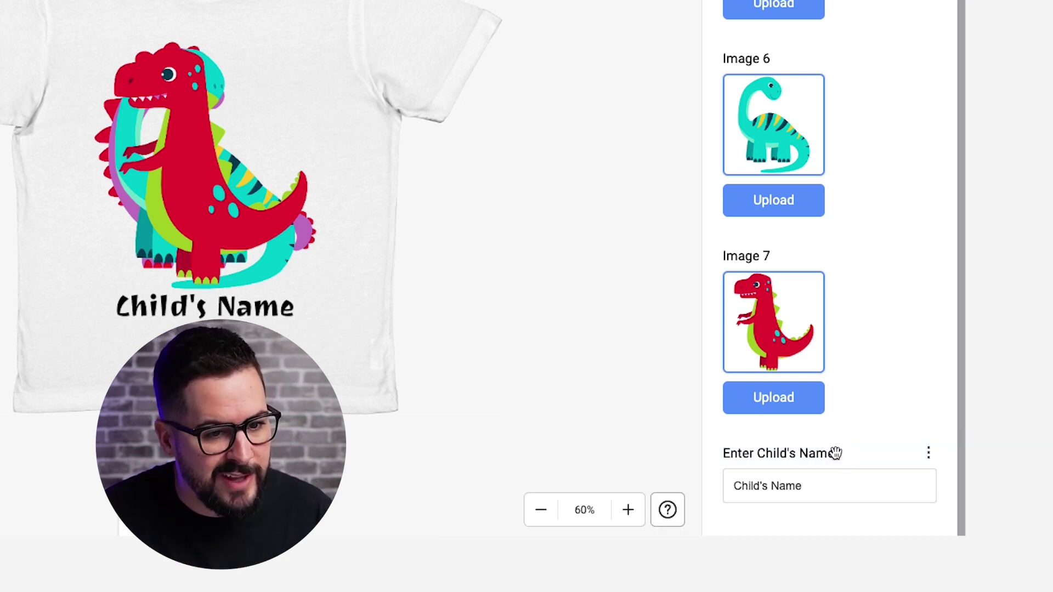
Type a sample child's name over the Child's Name placeholder beneath the dinosaurs
triple_click(790, 486)
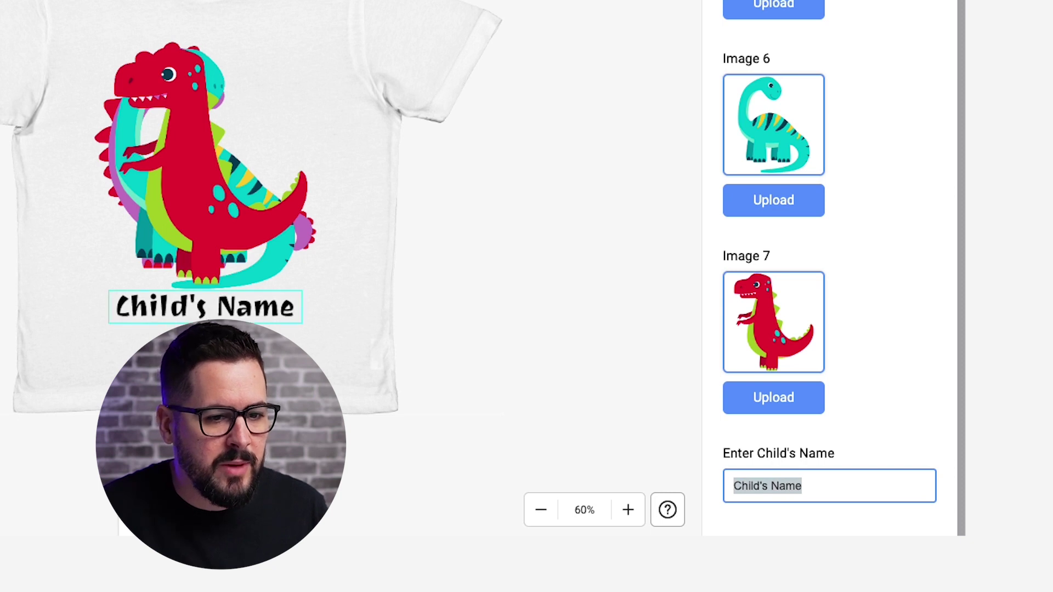
click(214, 307)
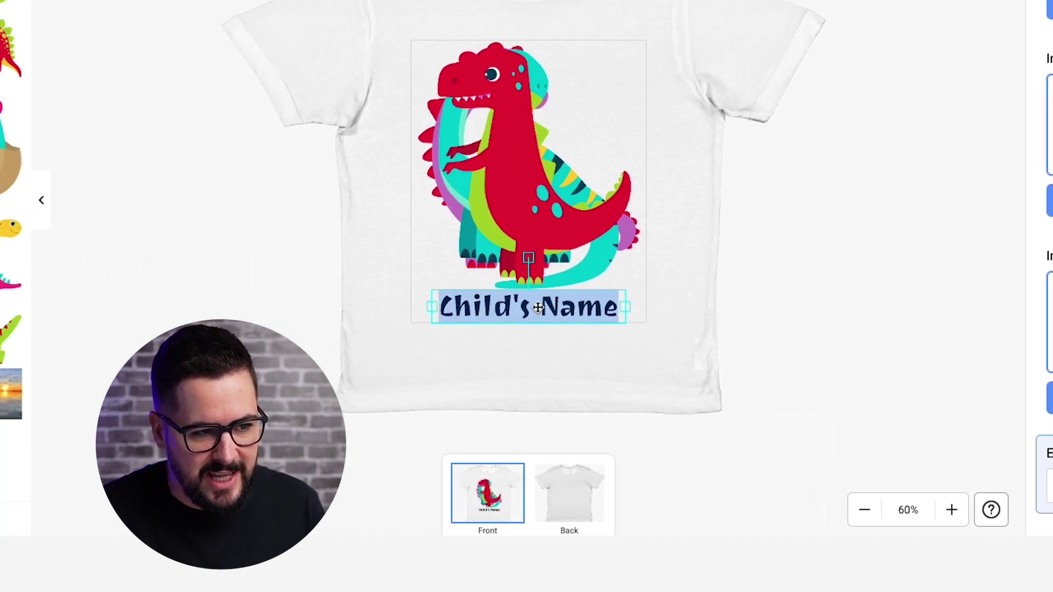
text(Stephen)
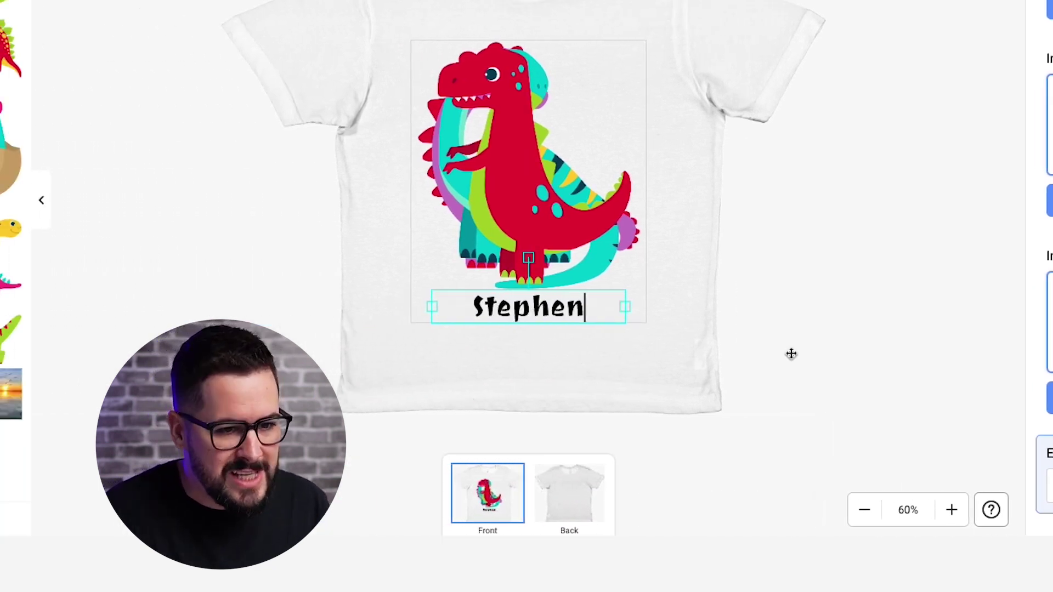
click(821, 355)
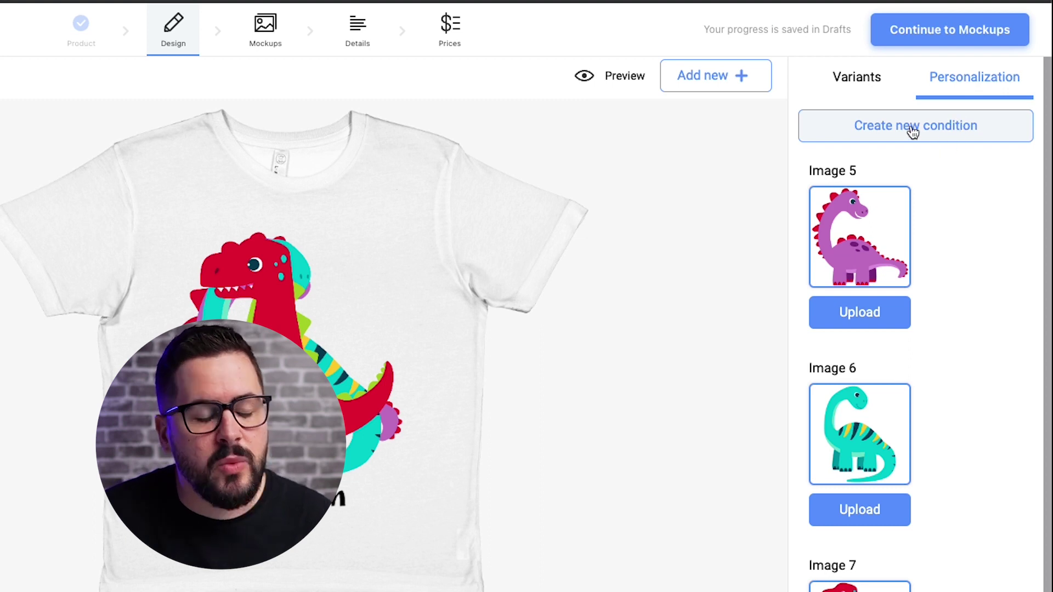
Create a new condition named 'Select Dino Type' displayed as a dropdown
click(912, 132)
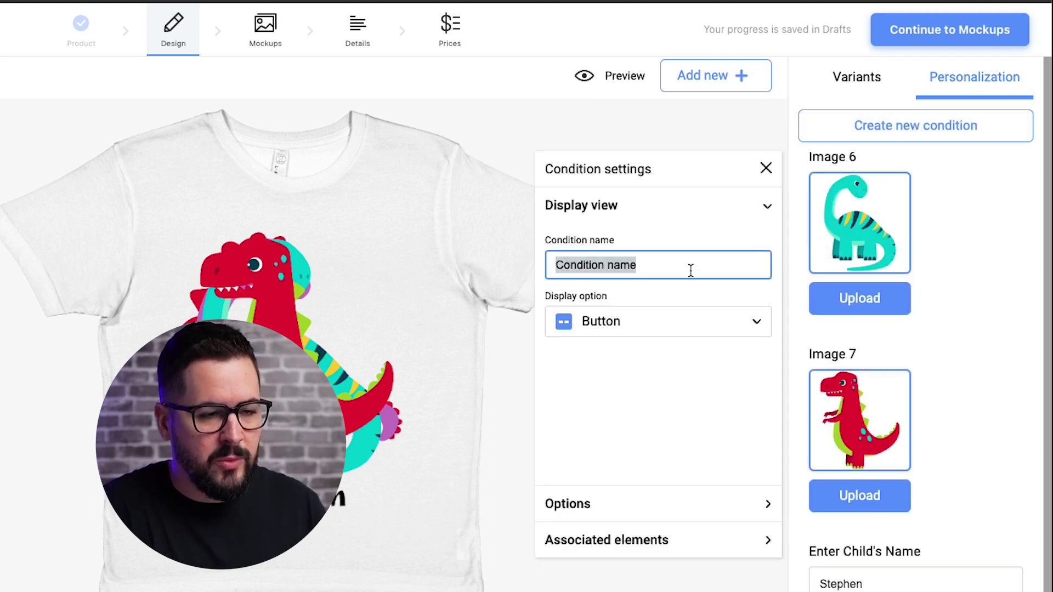
text(S)
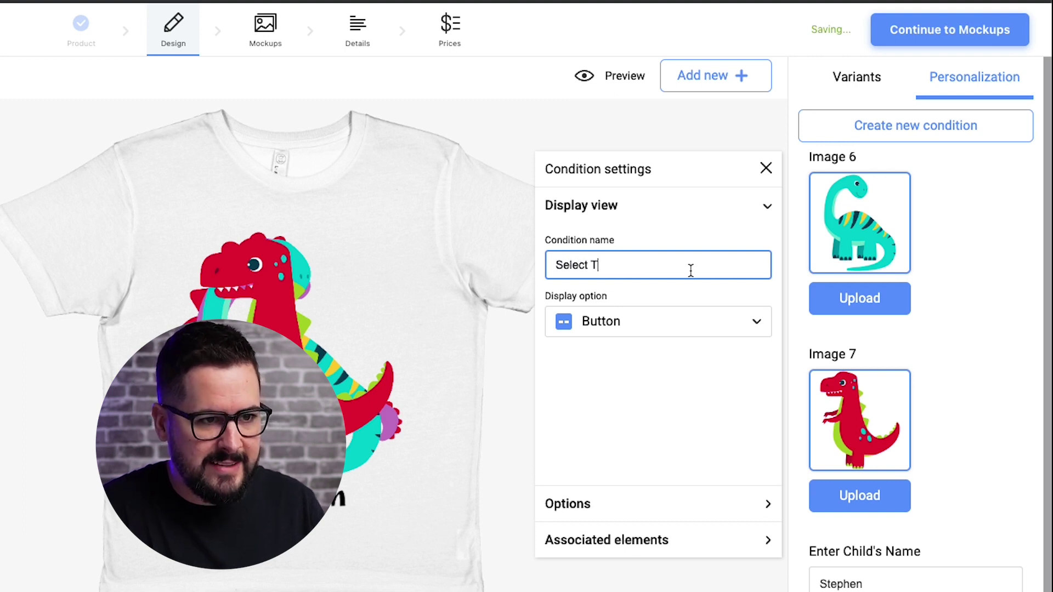
text(elect Di)
click(630, 258)
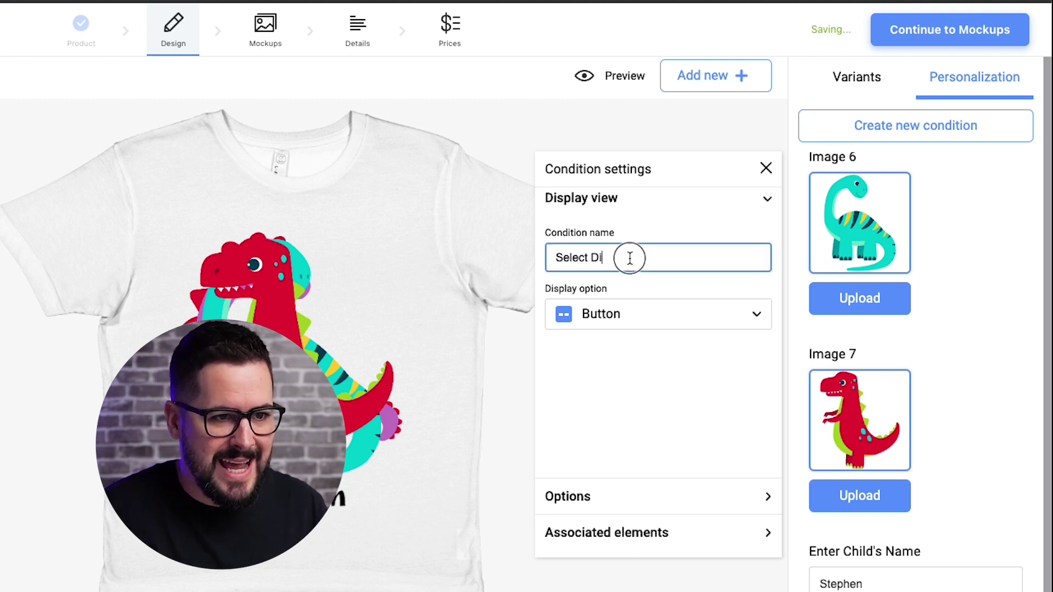
click(631, 320)
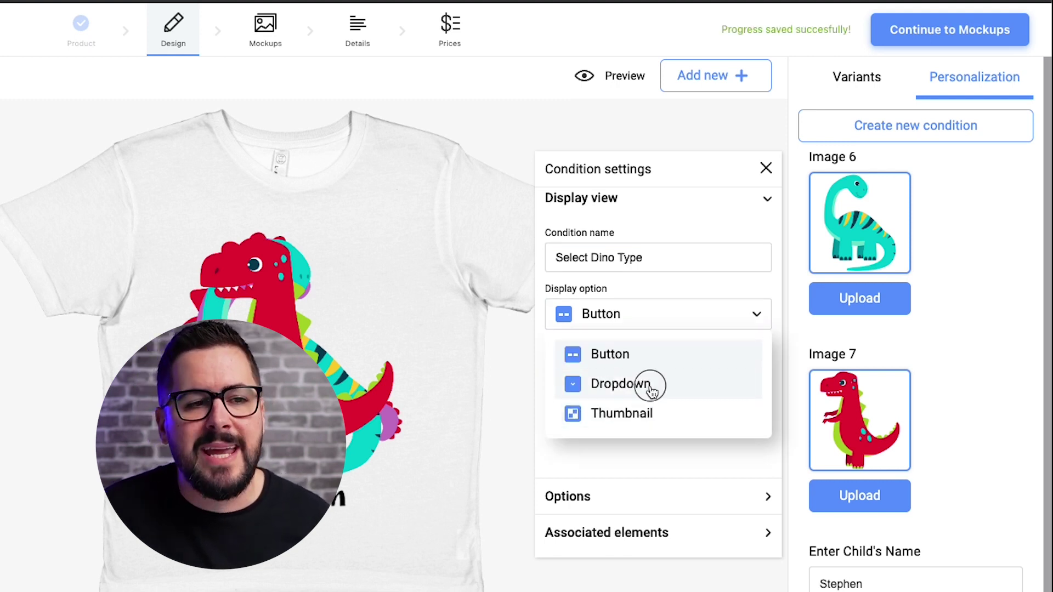
click(653, 391)
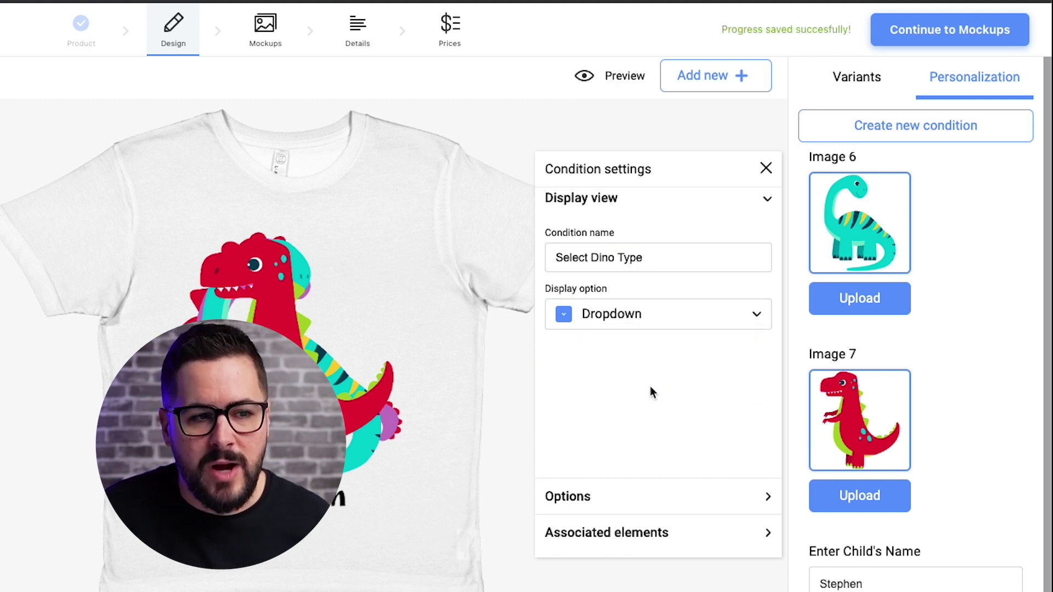
click(758, 498)
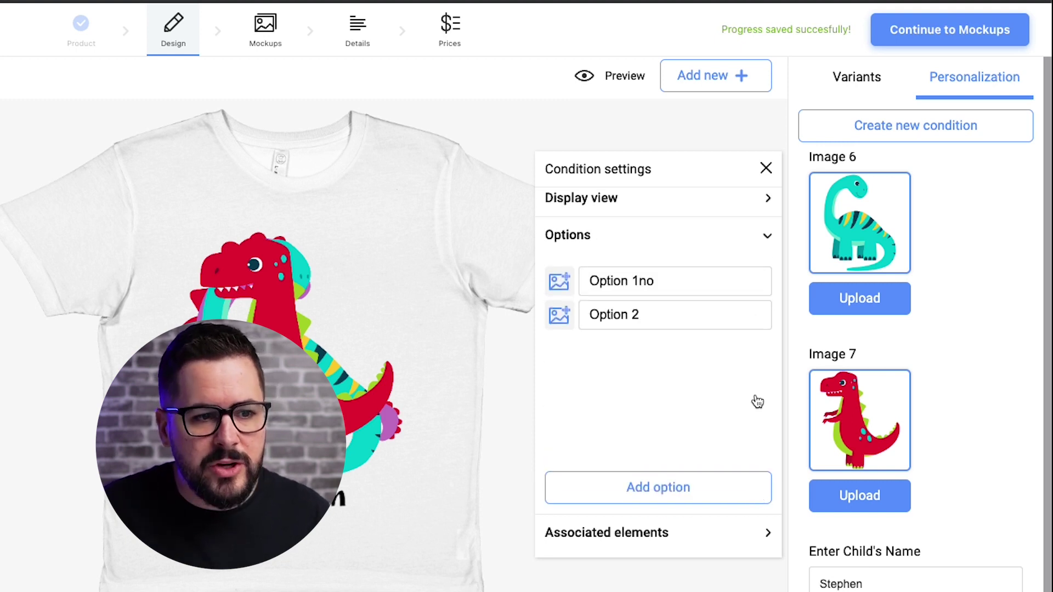
Add three dropdown options: T-Rex, Stegasaurus and Triceratops
triple_click(703, 288)
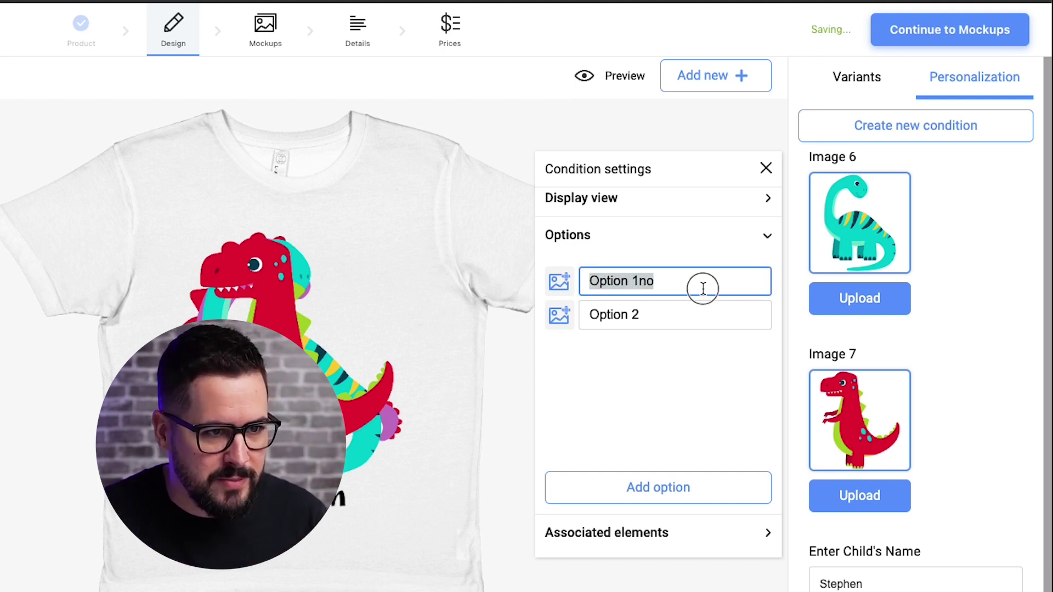
text(T-Rex)
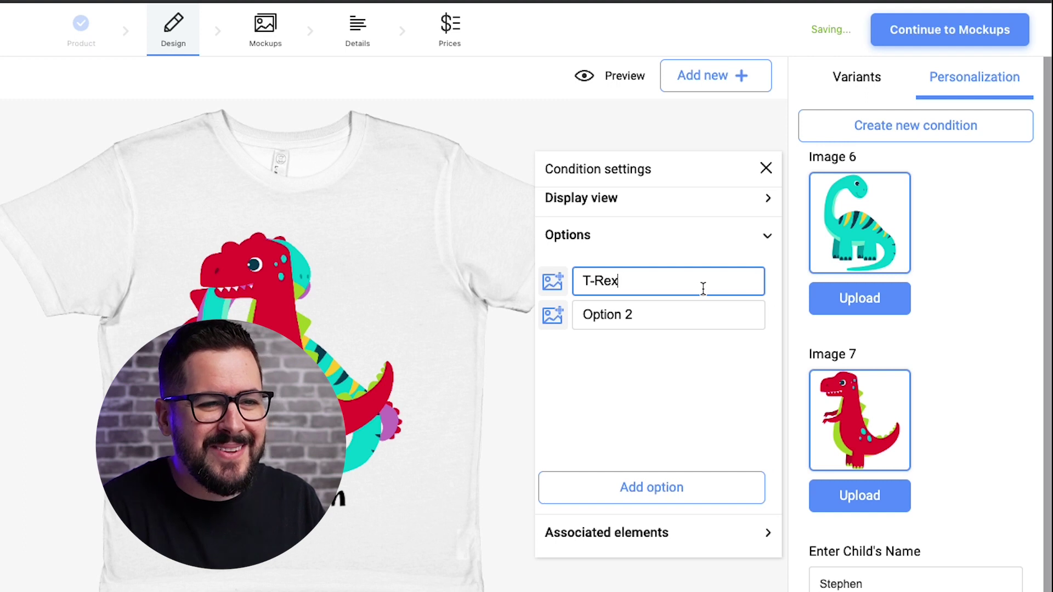
triple_click(648, 321)
text(Stegasaurus)
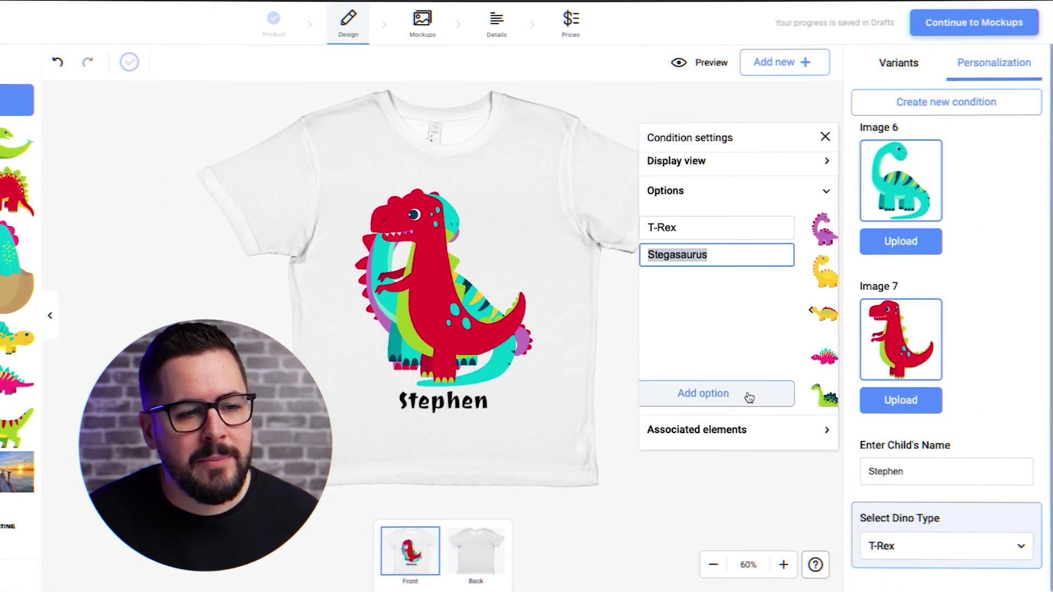
click(750, 397)
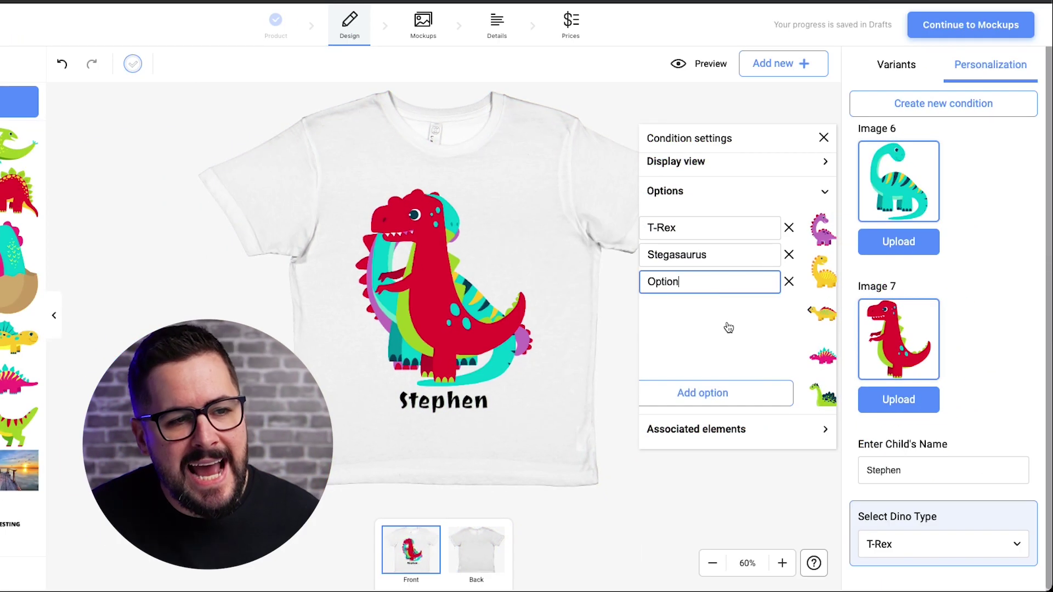
triple_click(717, 285)
text(Triceratops)
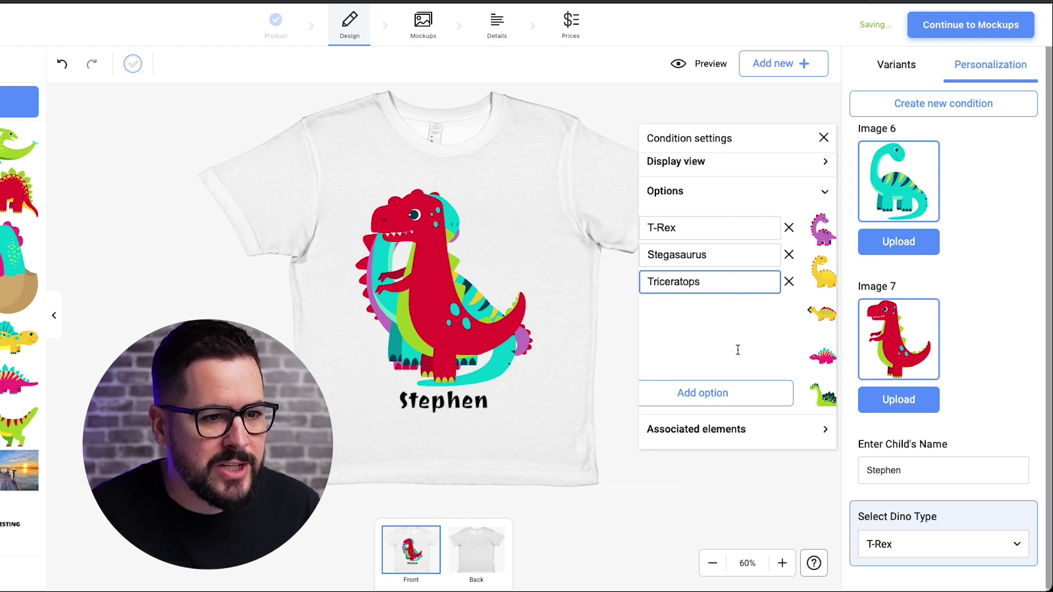
click(768, 368)
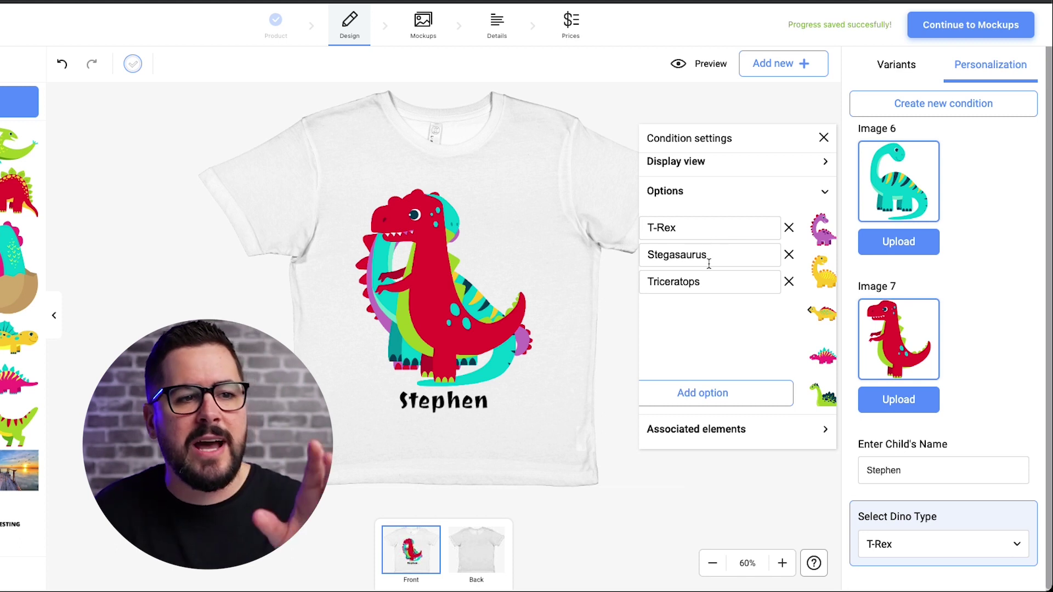
Link T-Rex to the red, Stegasaurus to the teal, Triceratops to the purple dino image
click(793, 437)
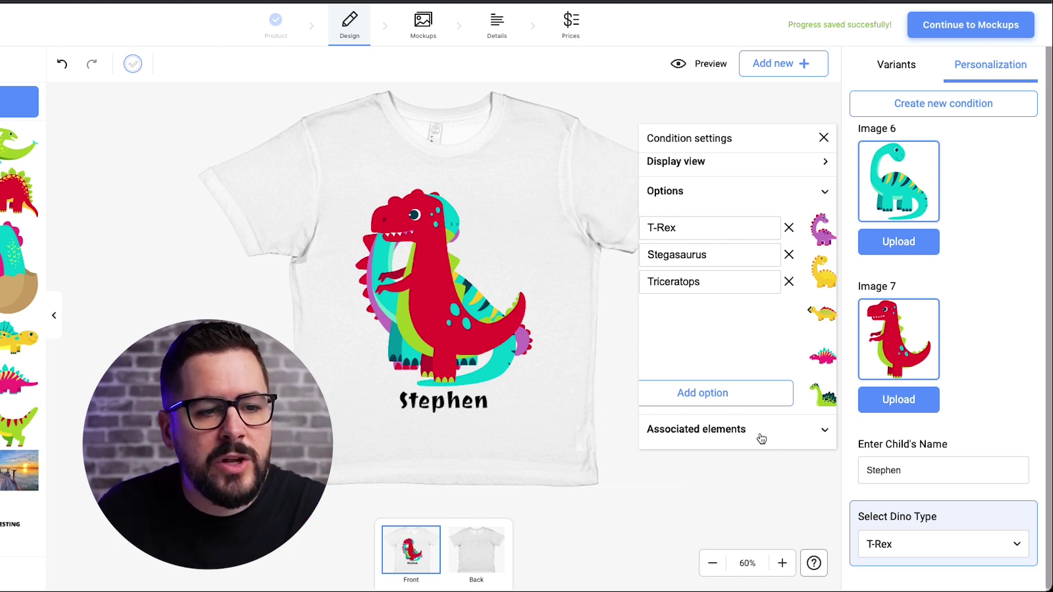
click(736, 436)
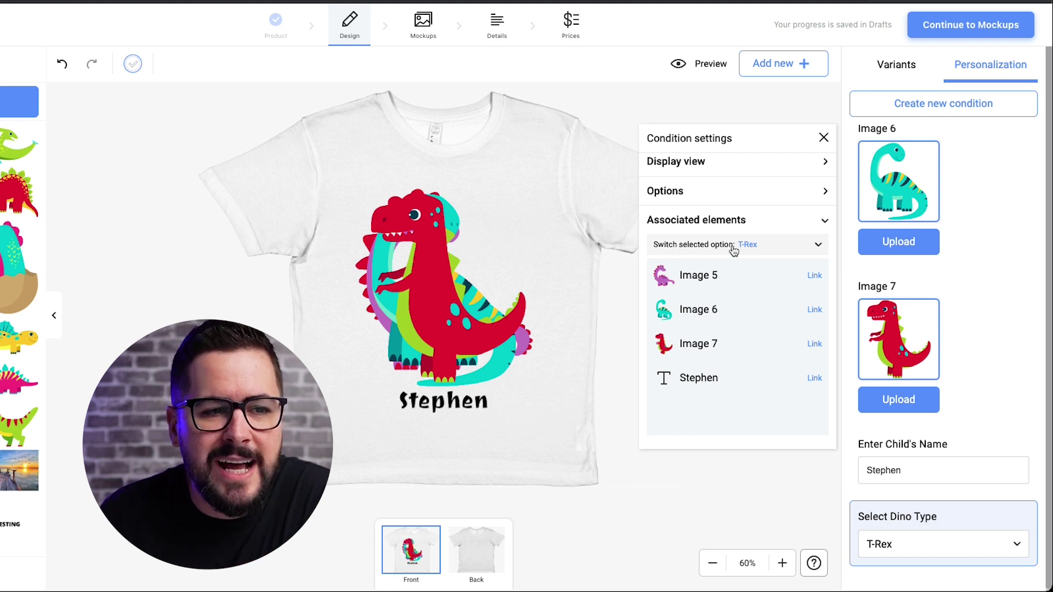
click(814, 344)
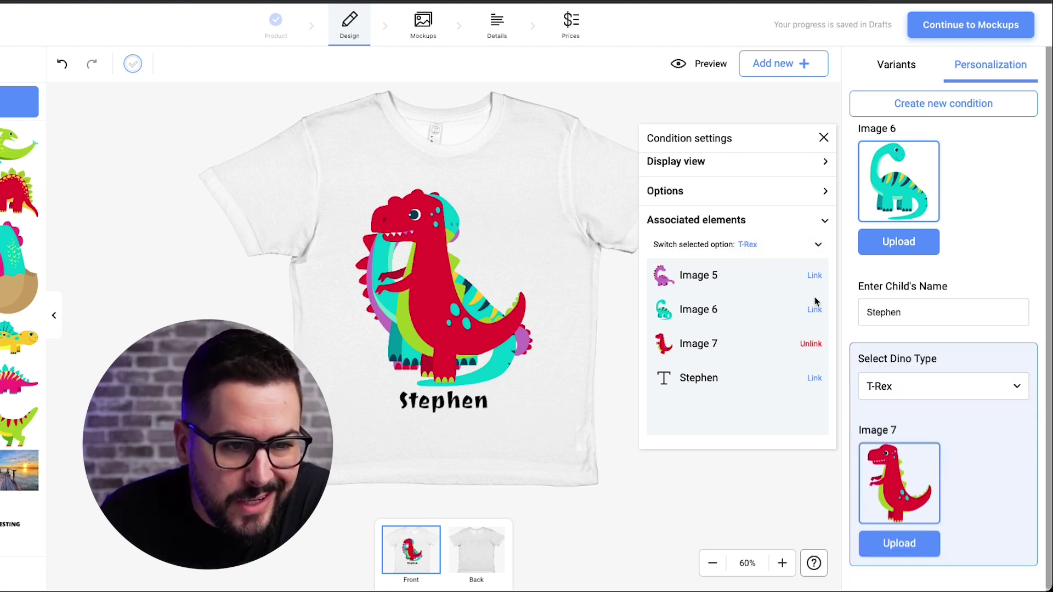
click(818, 246)
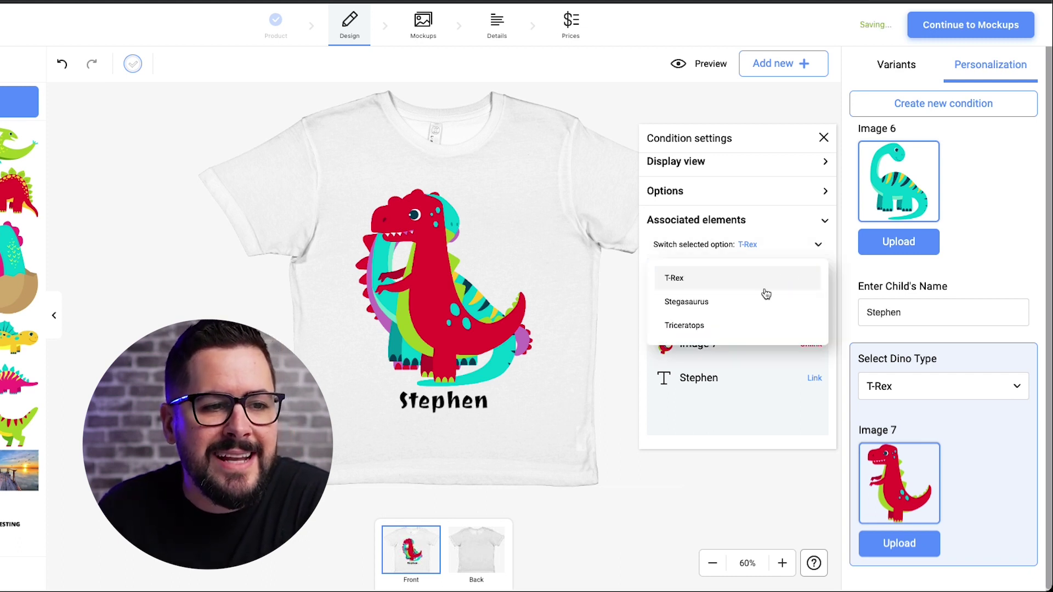
click(733, 304)
click(814, 309)
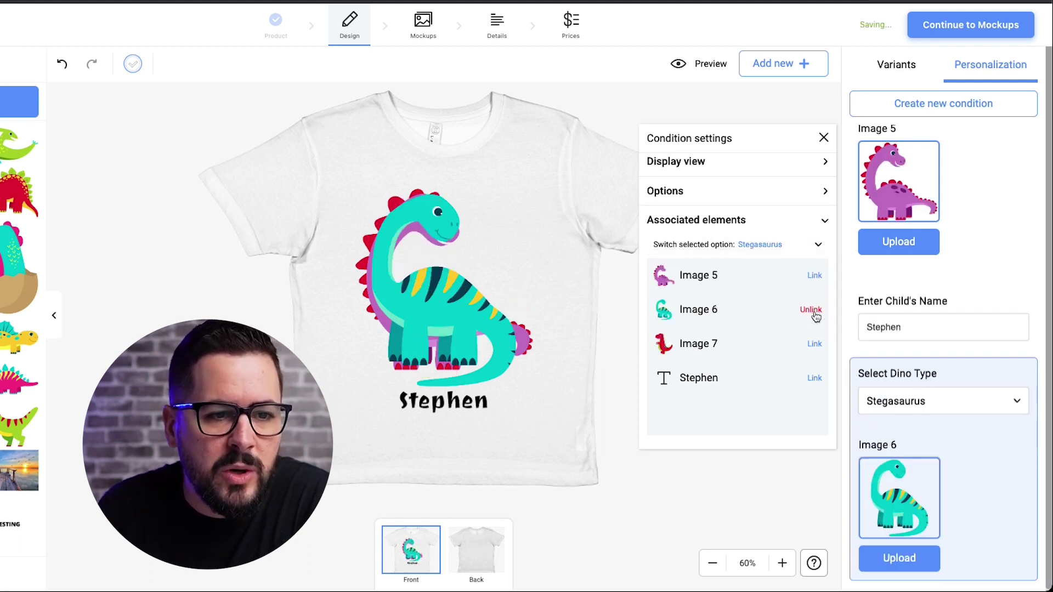
click(819, 244)
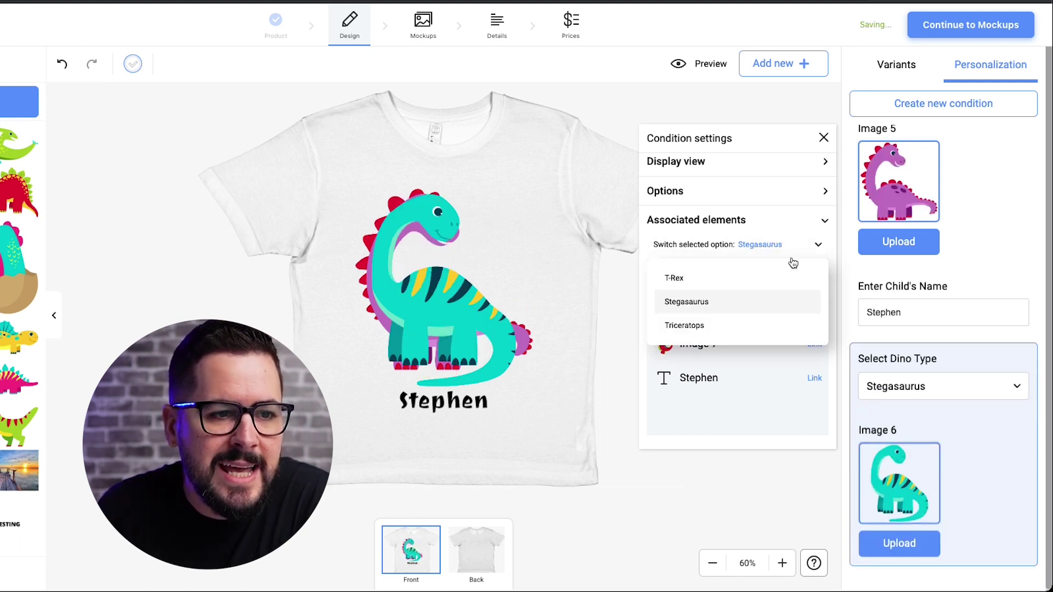
click(706, 326)
click(814, 277)
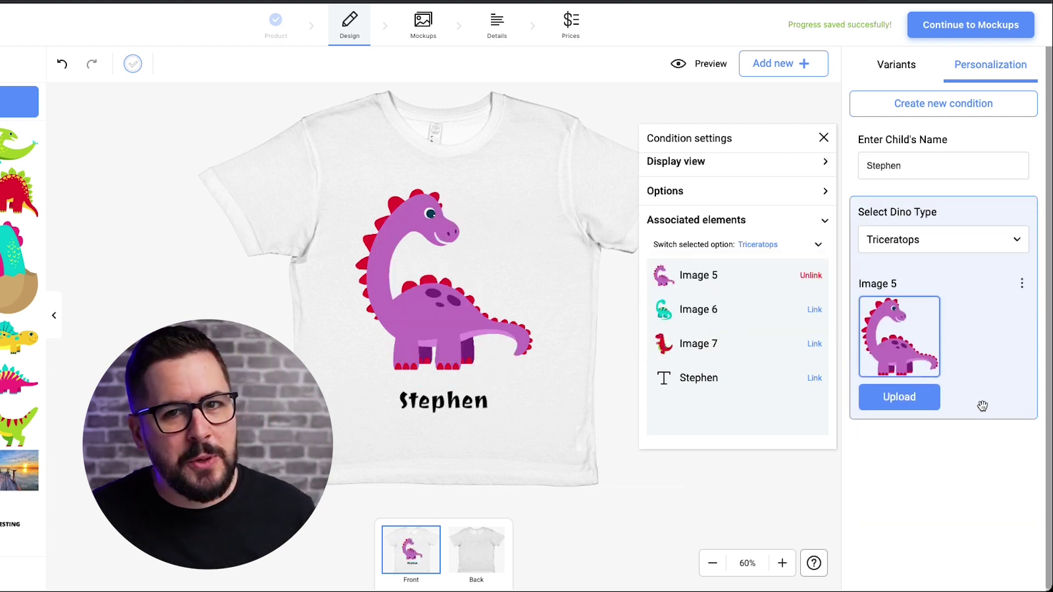
click(946, 457)
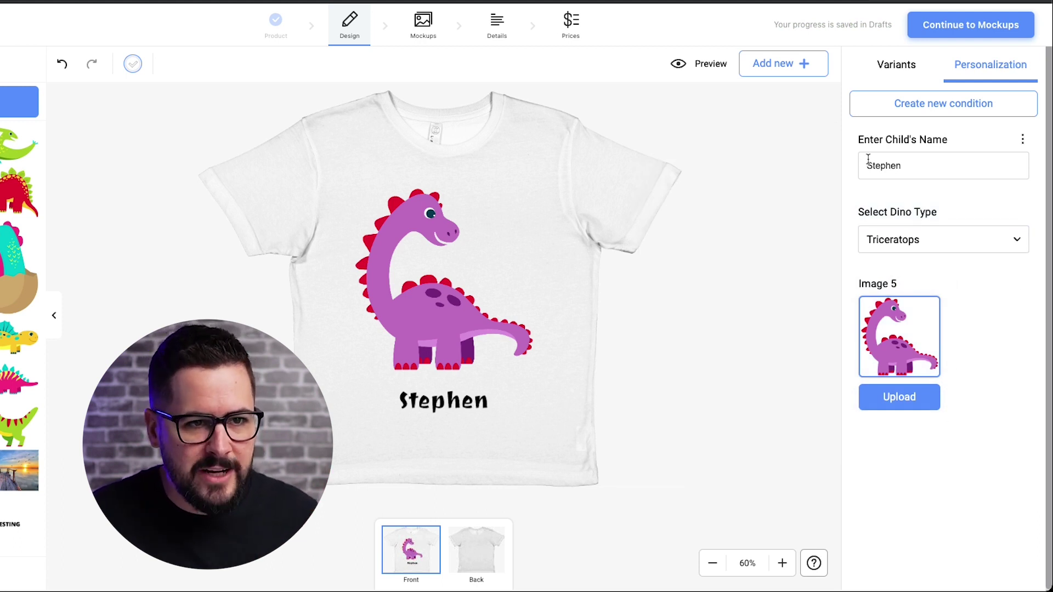
Preview T-Rex and Stegasaurus, then settle on the purple Triceratops design
click(966, 240)
click(949, 275)
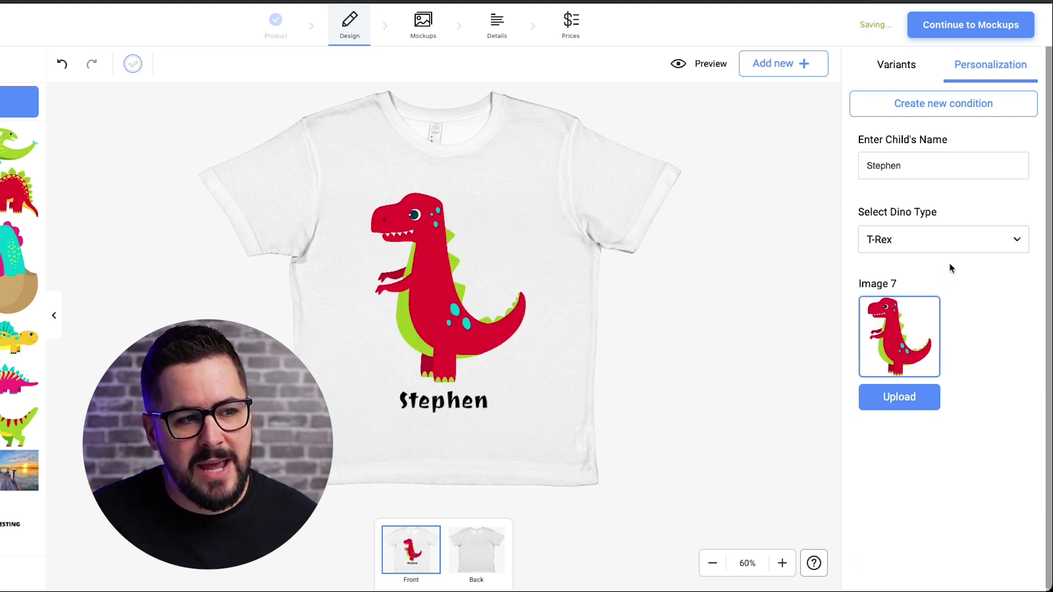
click(952, 248)
click(949, 307)
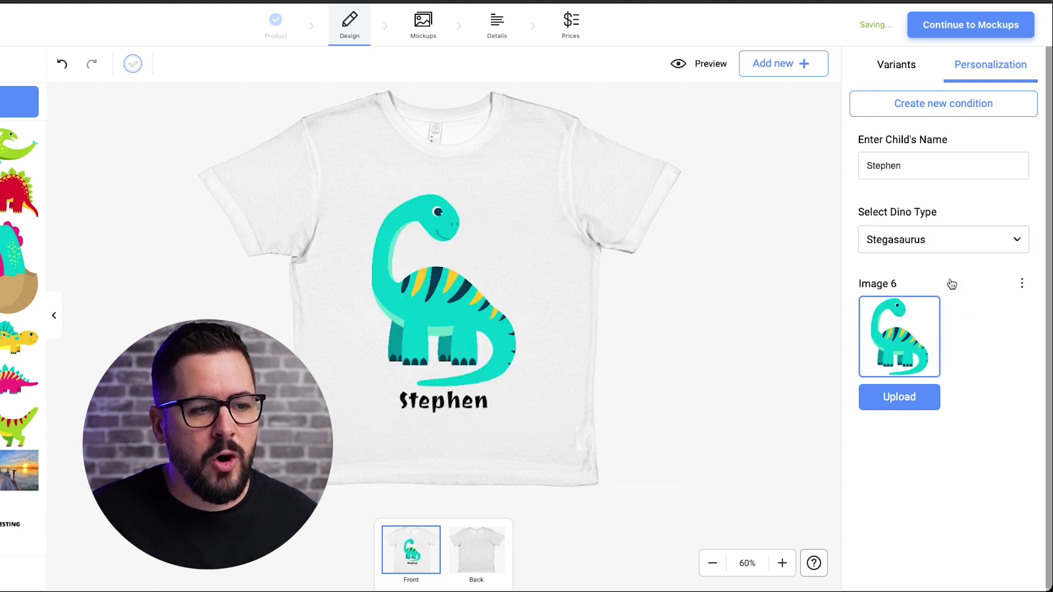
click(957, 251)
click(950, 347)
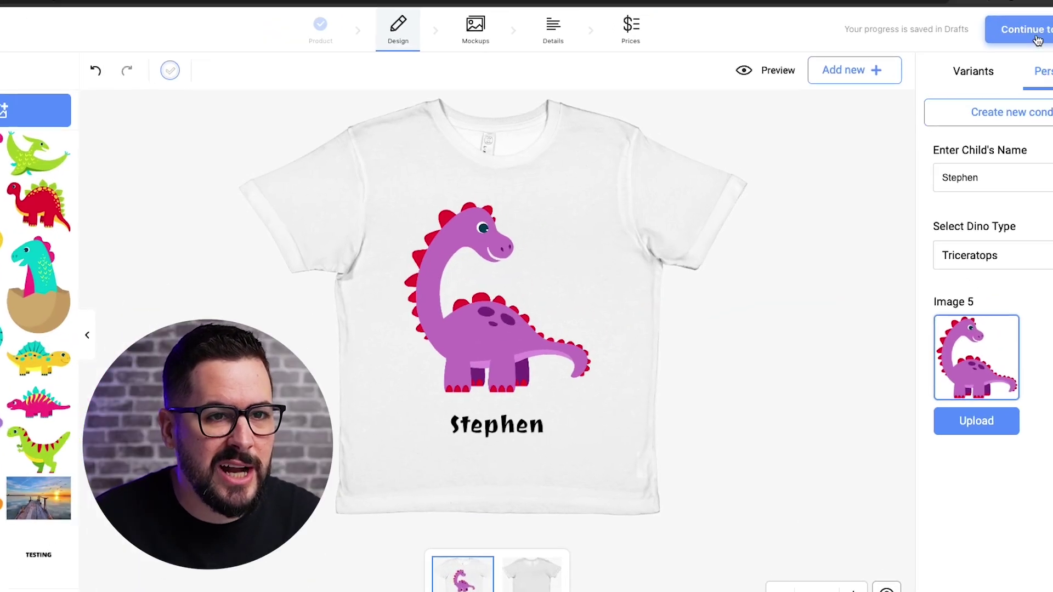
Continue to the Mockups step and browse the generated mockups
click(1051, 25)
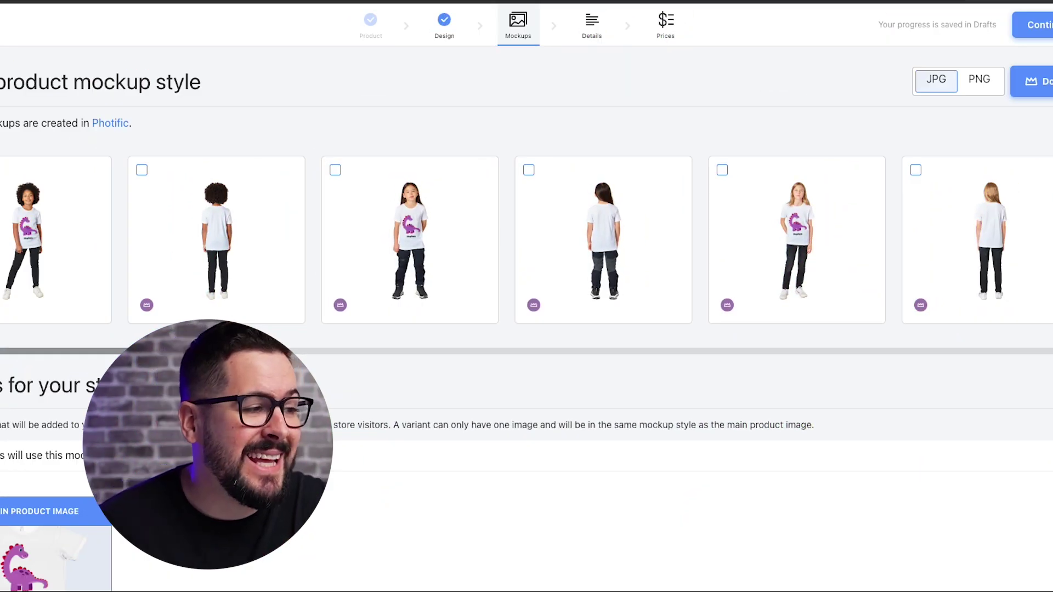
drag(219, 352, 89, 360)
scroll(137, 395, down, 3)
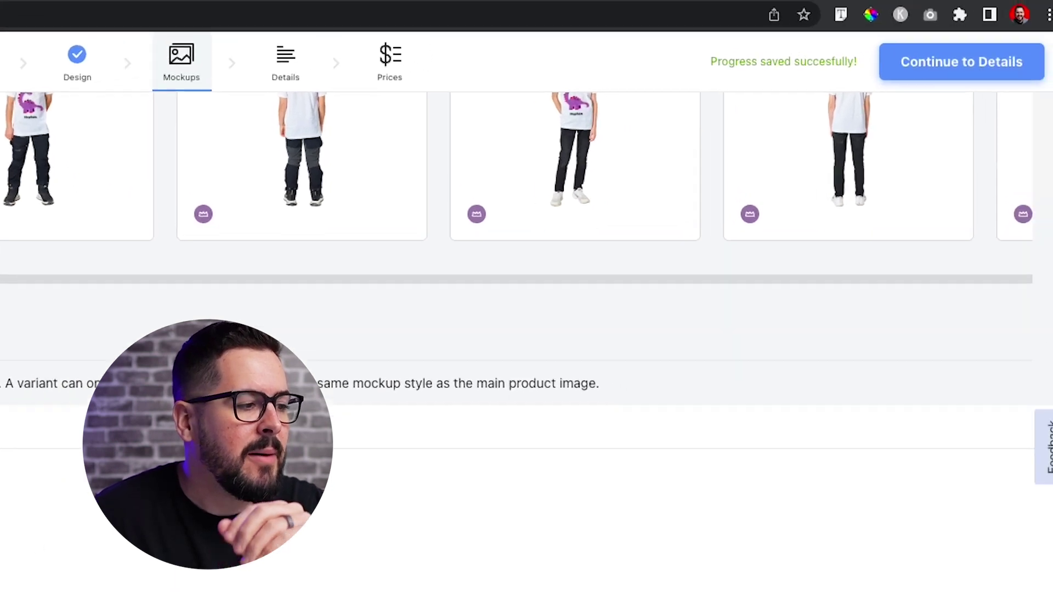
Change the product title to 'Child Dino Tee' on the Details step
click(930, 77)
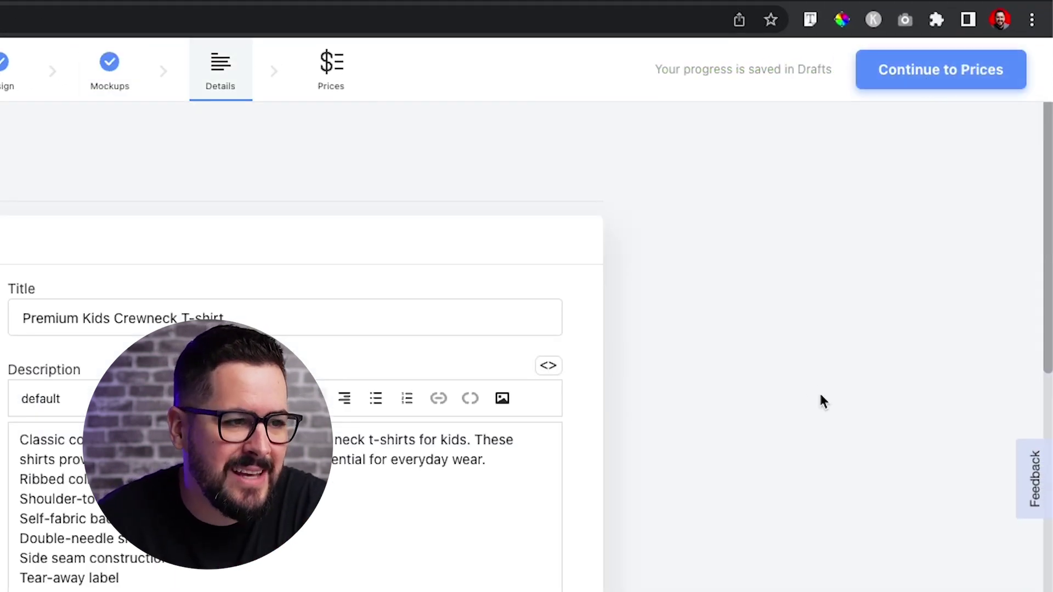
triple_click(501, 250)
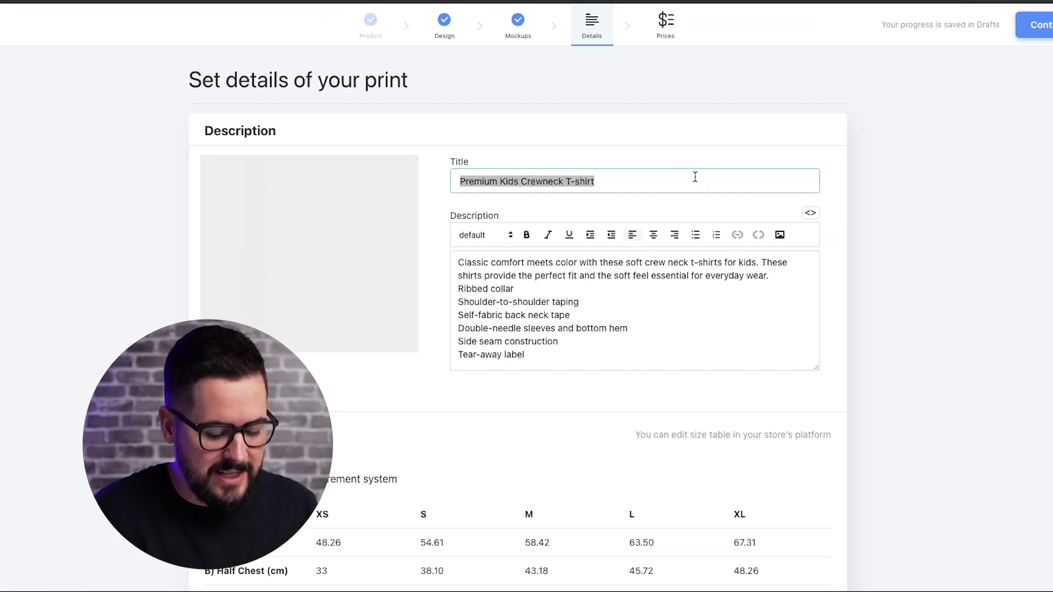
text(Child D)
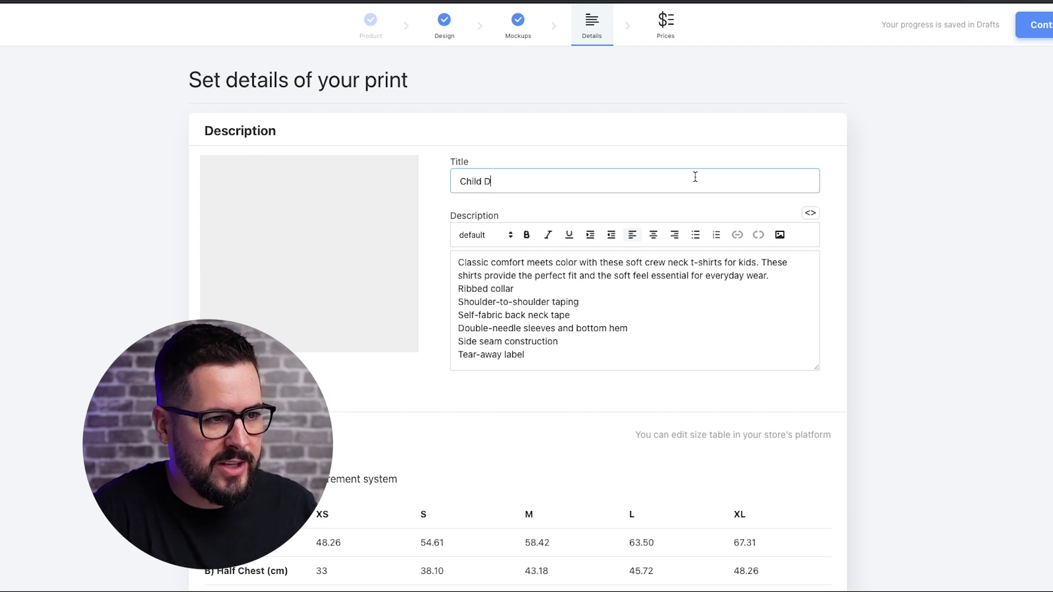
text(ino Tee)
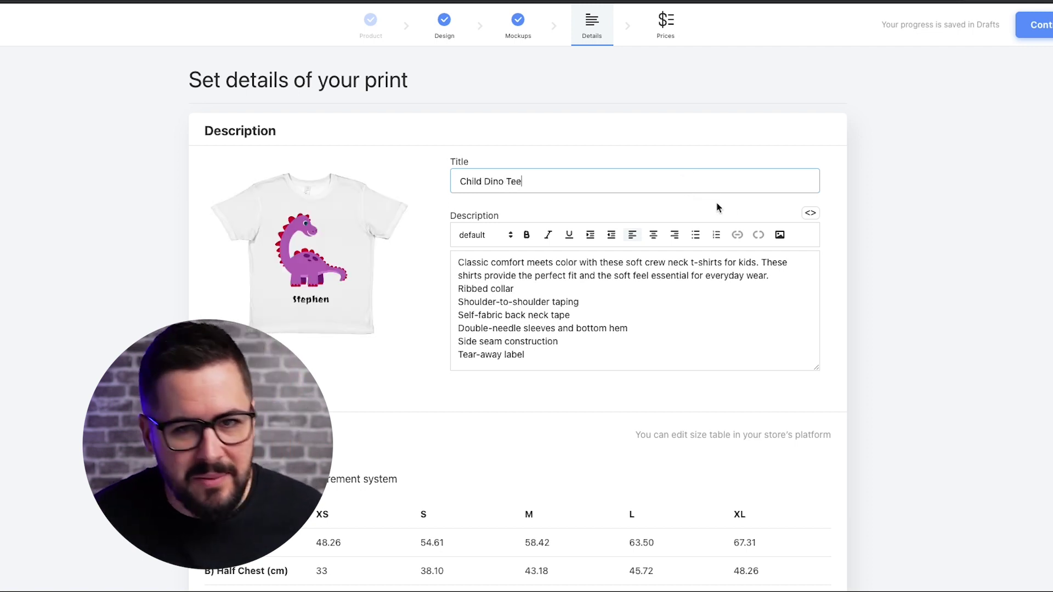
scroll(917, 269, down, 8)
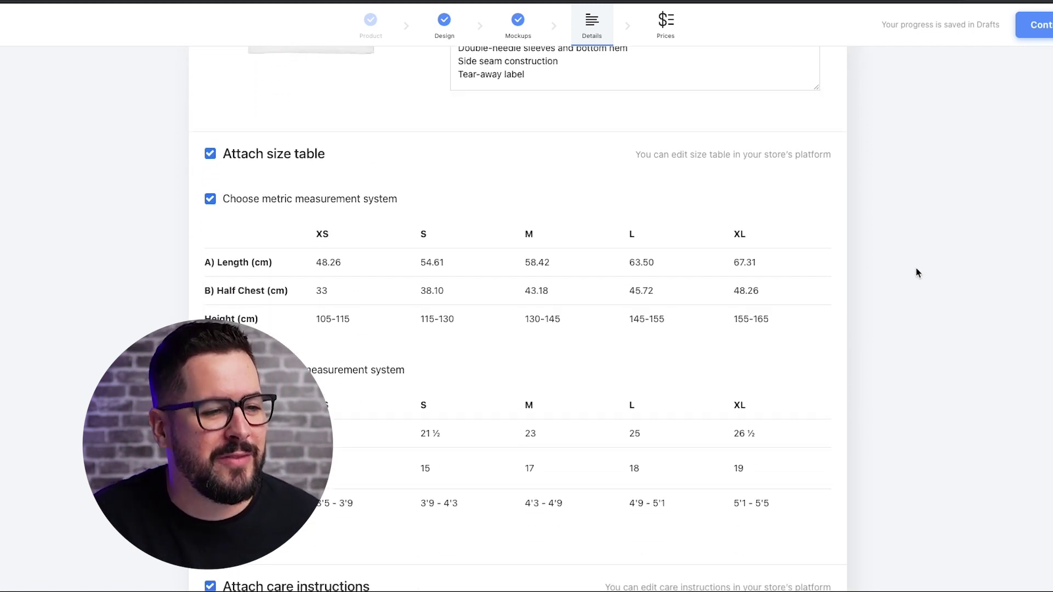
scroll(916, 269, up, 1)
scroll(916, 269, down, 6)
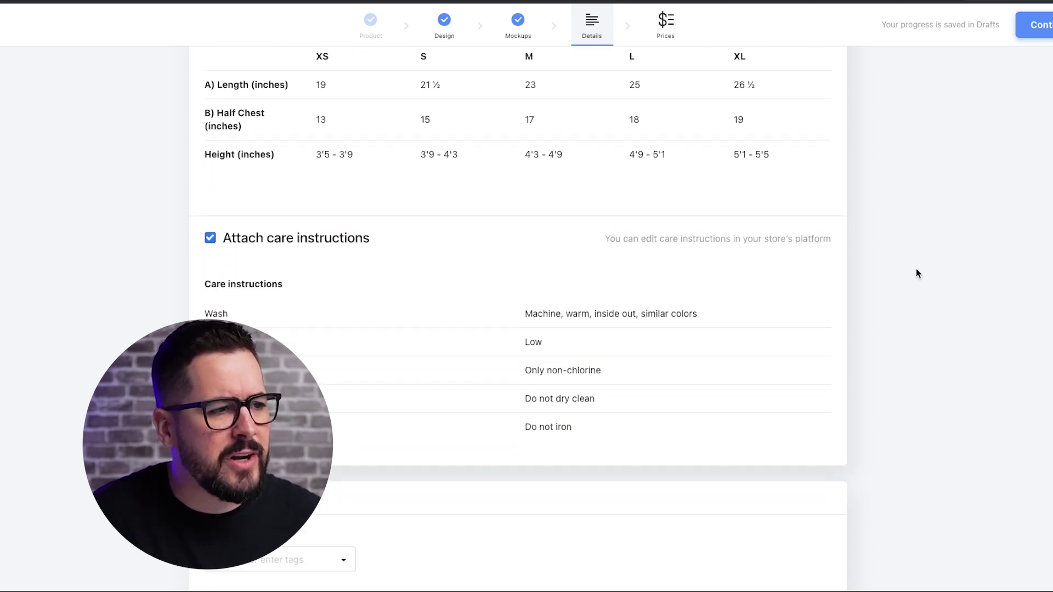
scroll(917, 273, down, 3)
scroll(964, 181, up, 9)
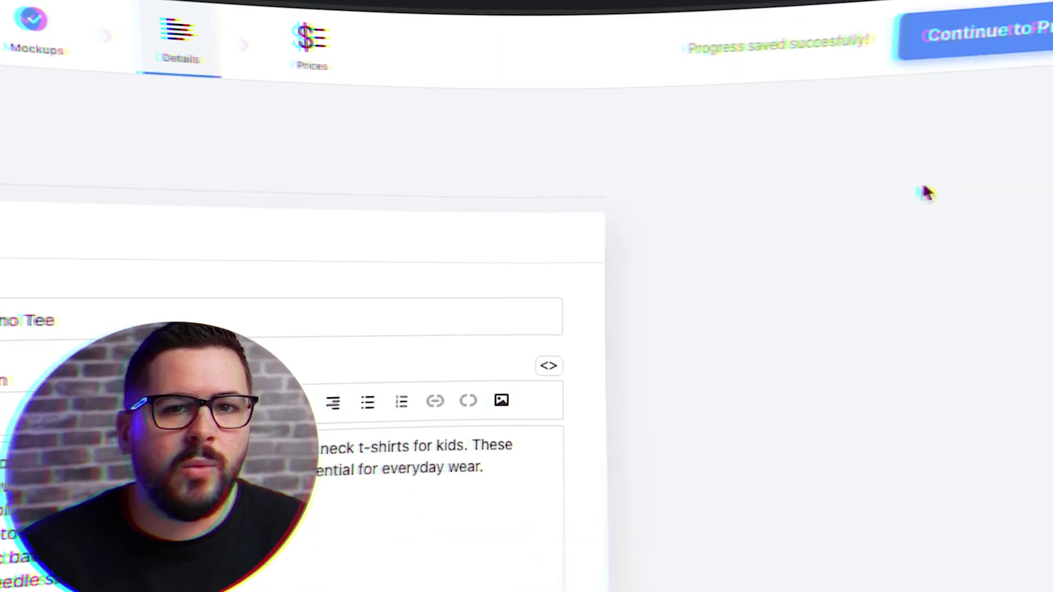
Set the White - XS retail price to 19.99 and publish to Shopify
click(1031, 31)
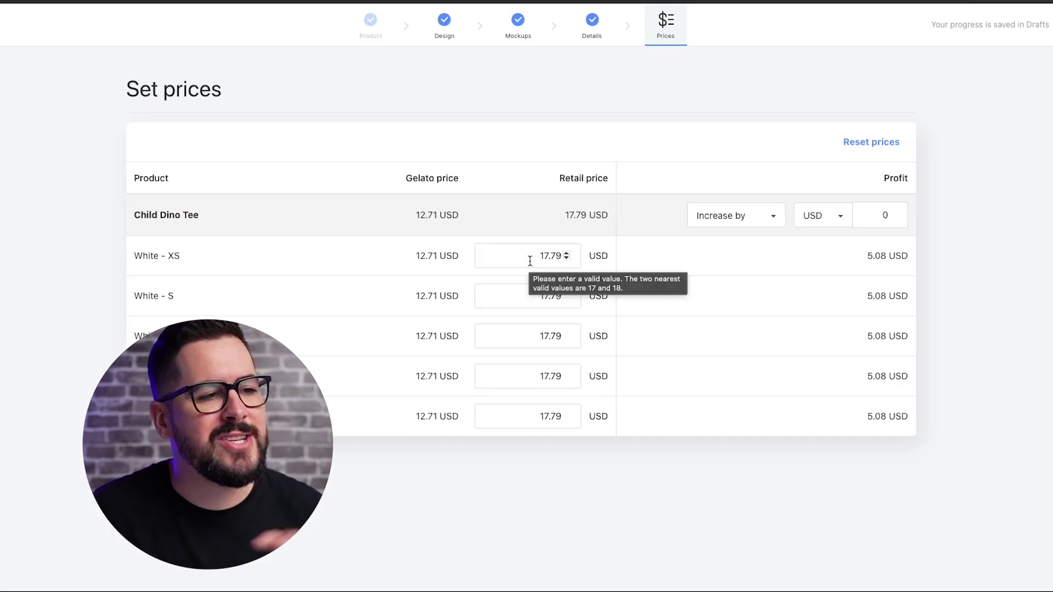
double_click(538, 259)
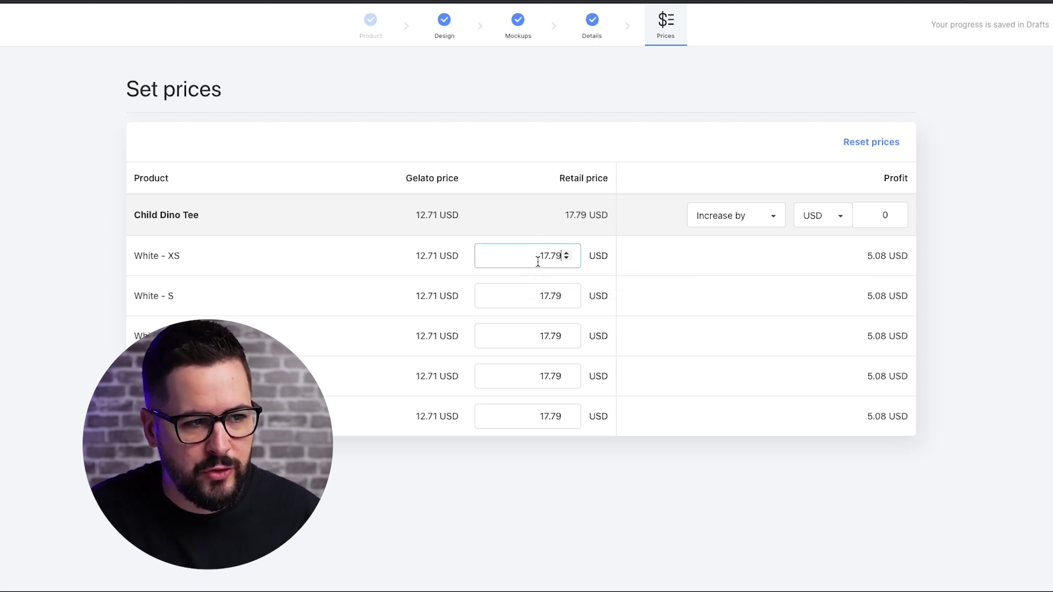
text(19.99)
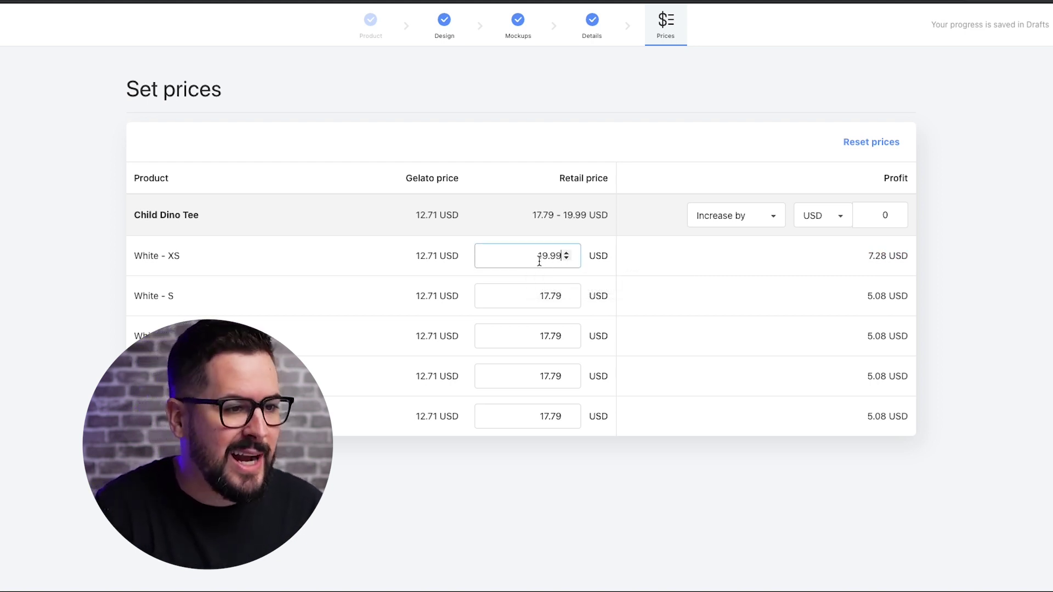
click(1050, 296)
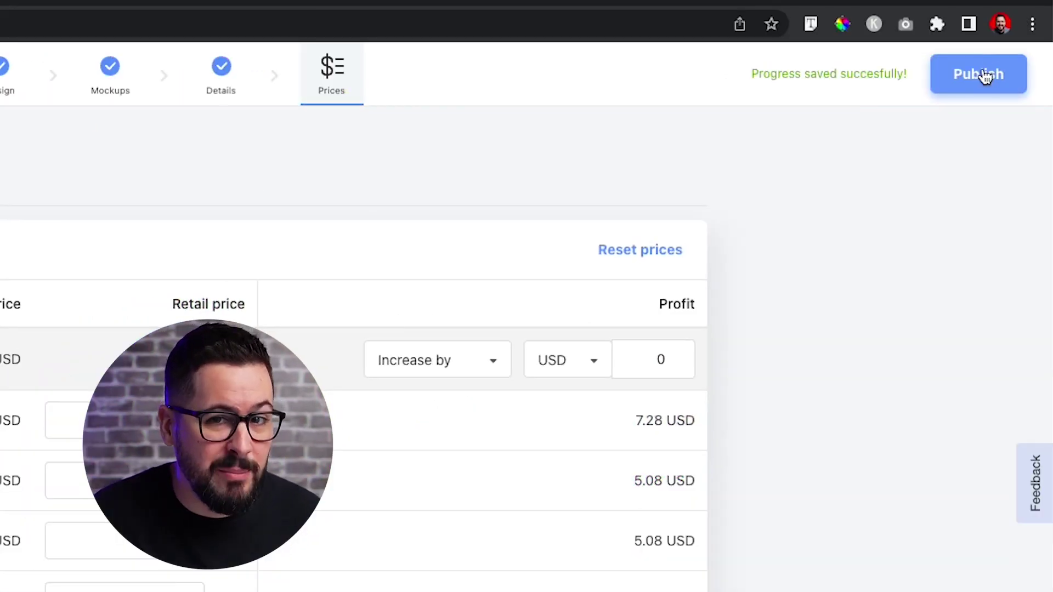
click(986, 77)
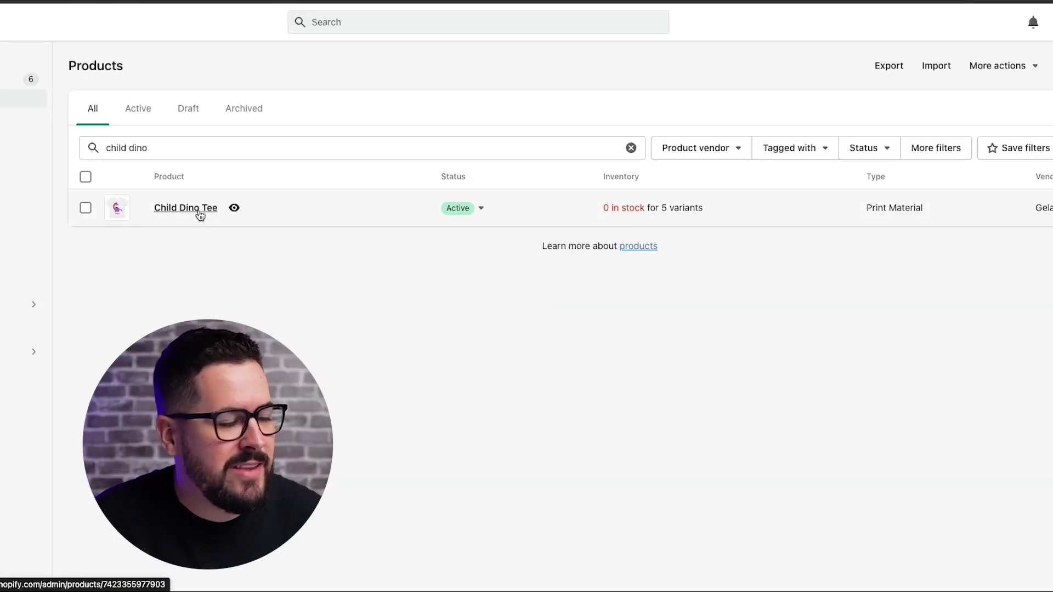
View Child Dino Tee on the online store, choose size L, and open Personalize design
click(233, 208)
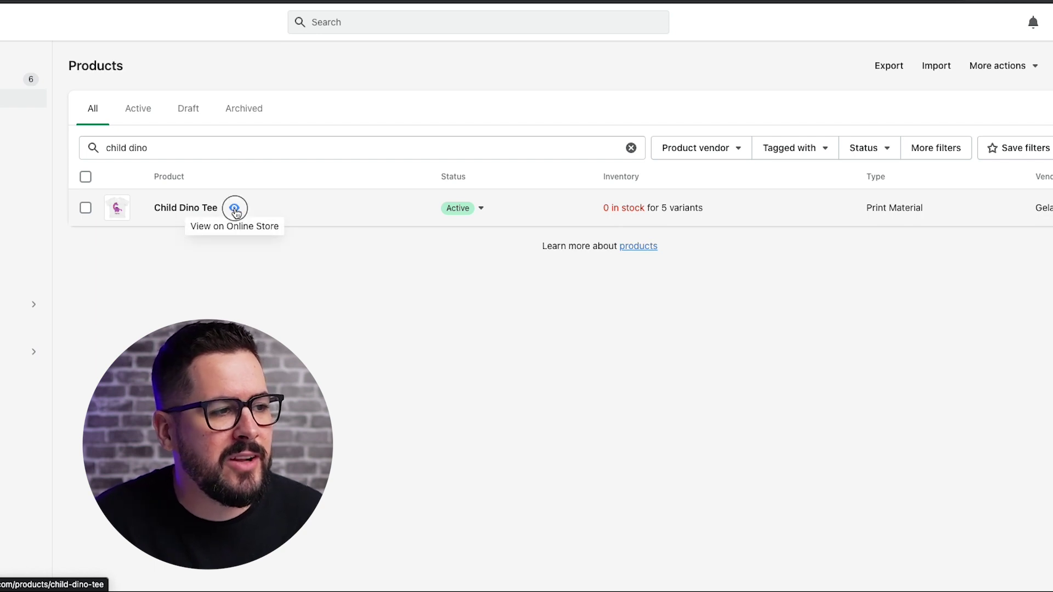
scroll(999, 383, down, 3)
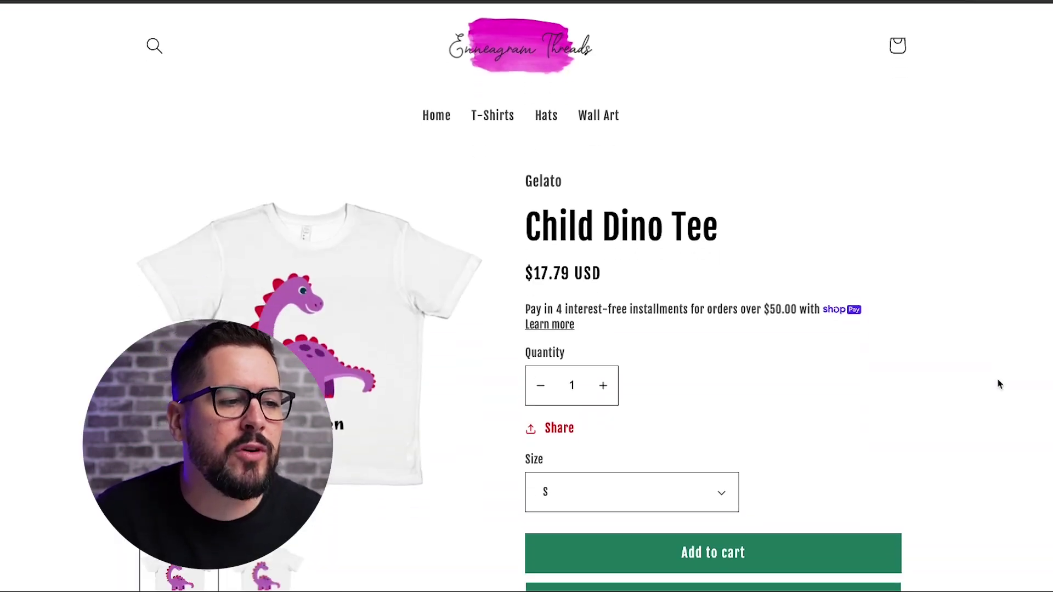
scroll(999, 379, down, 2)
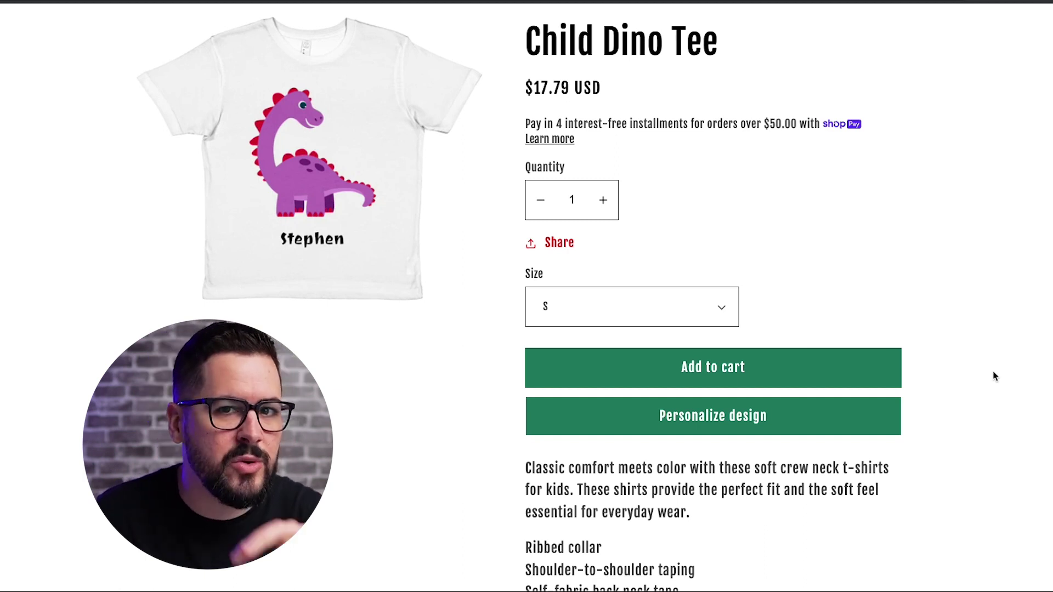
scroll(969, 359, down, 1)
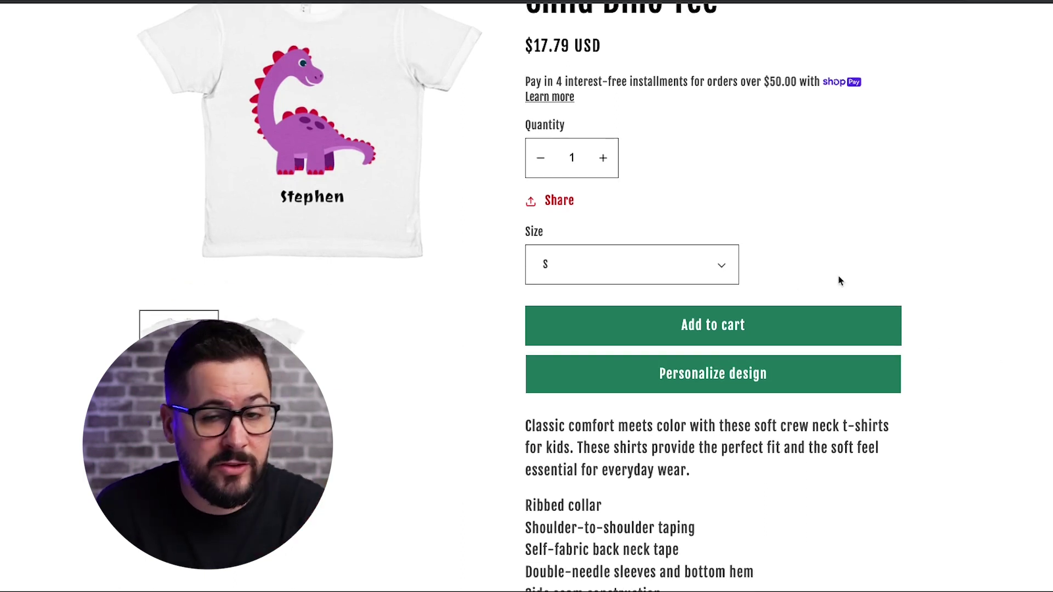
click(629, 266)
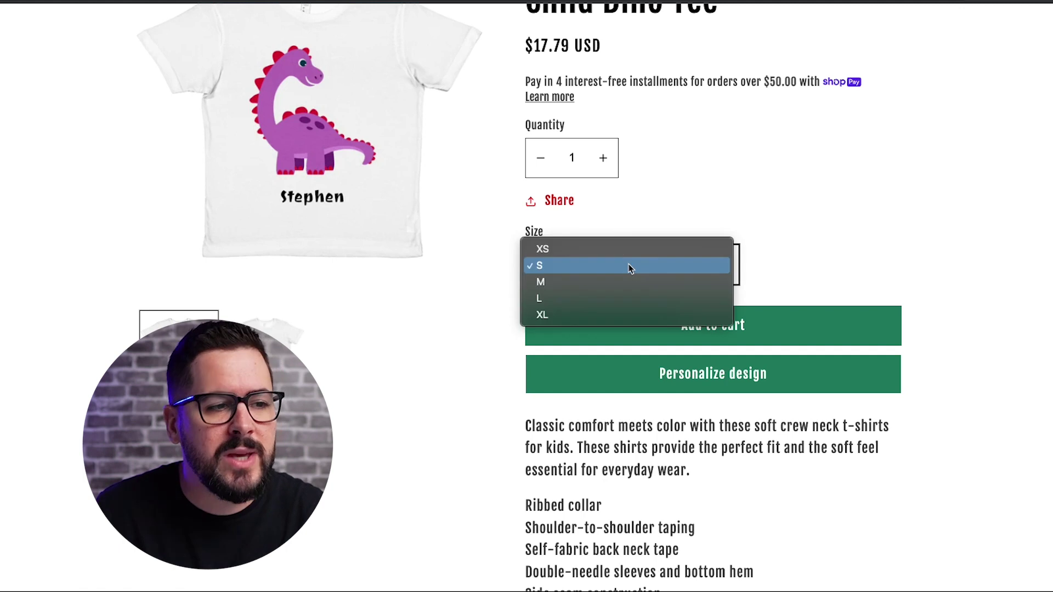
click(624, 301)
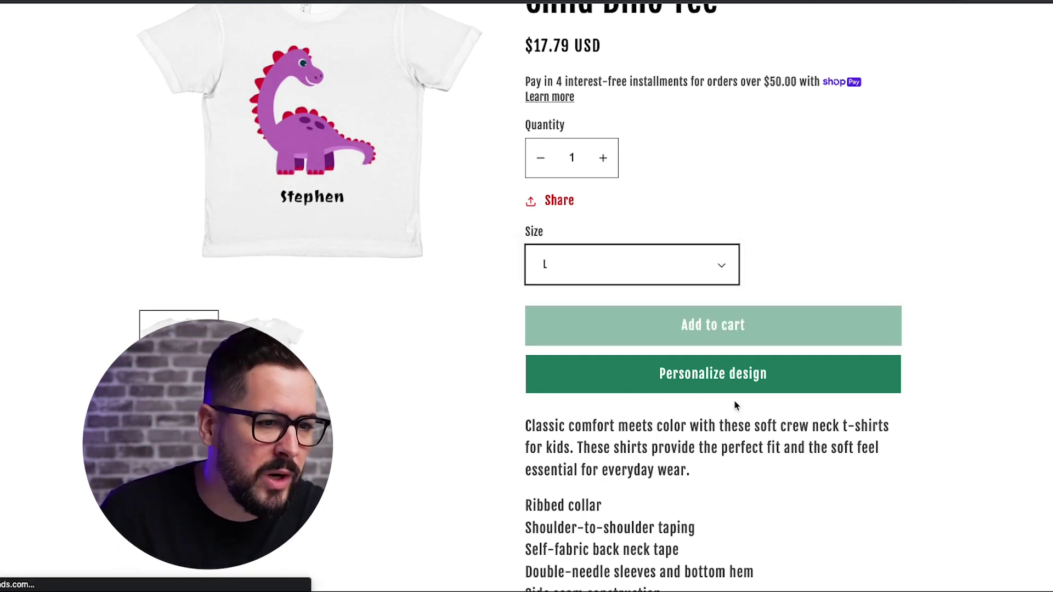
click(717, 382)
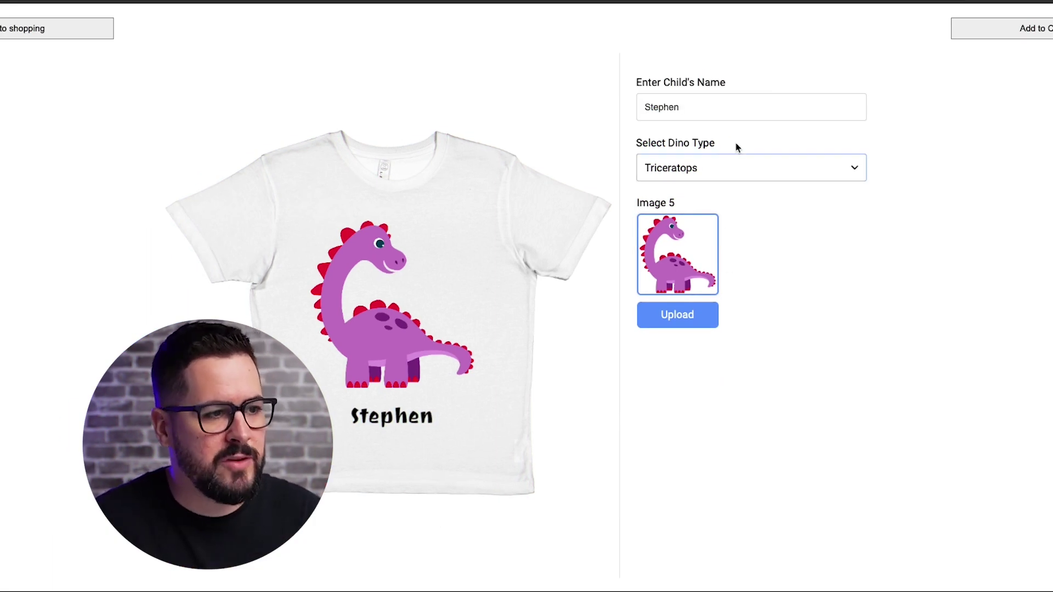
Replace the child's name with a new one, pick T-Rex, and add the tee to the cart
double_click(727, 109)
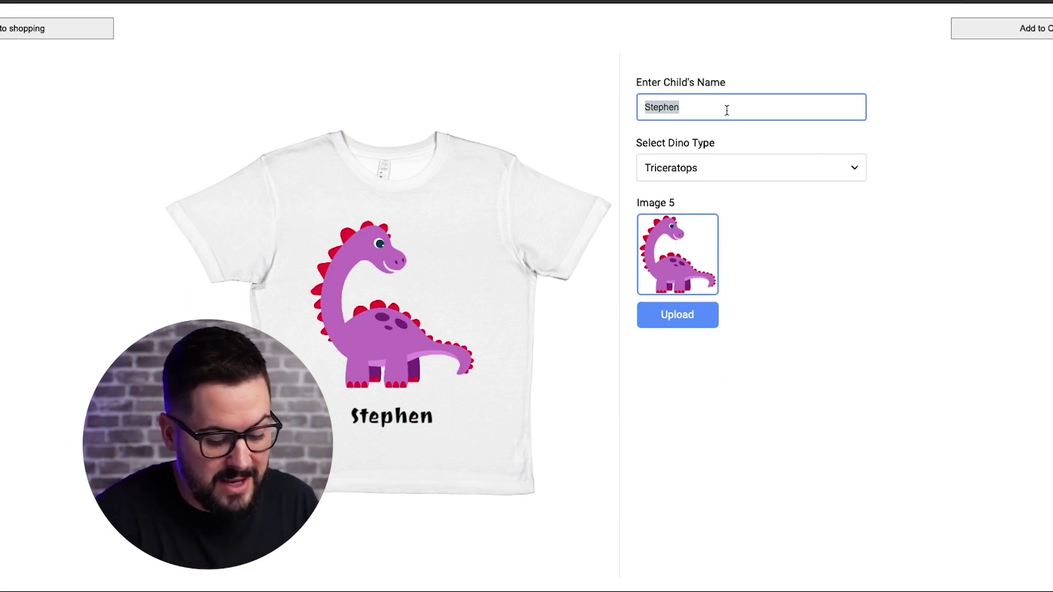
text(CALVIN)
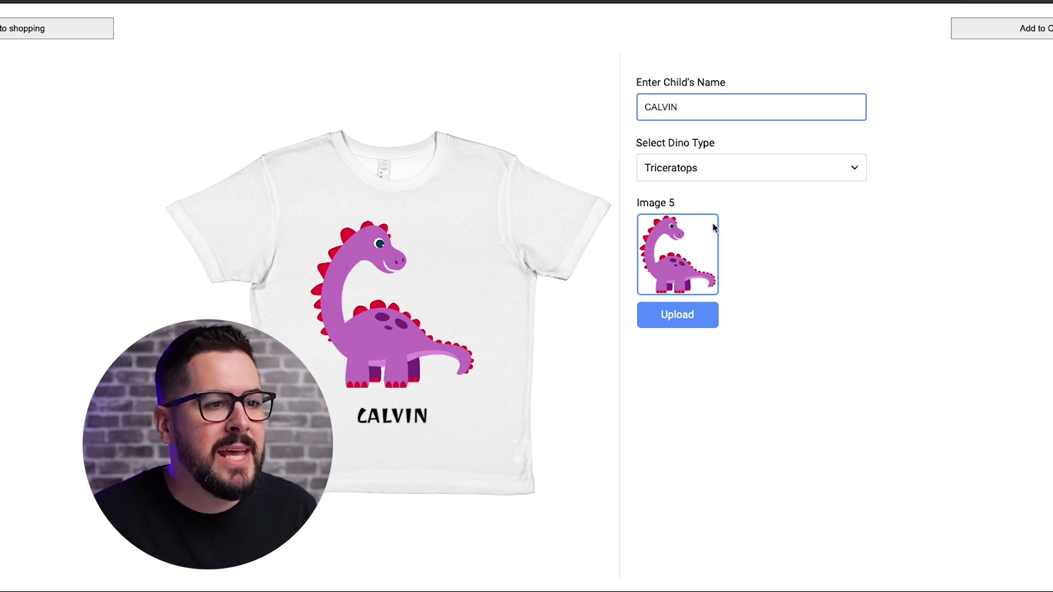
click(750, 164)
click(741, 199)
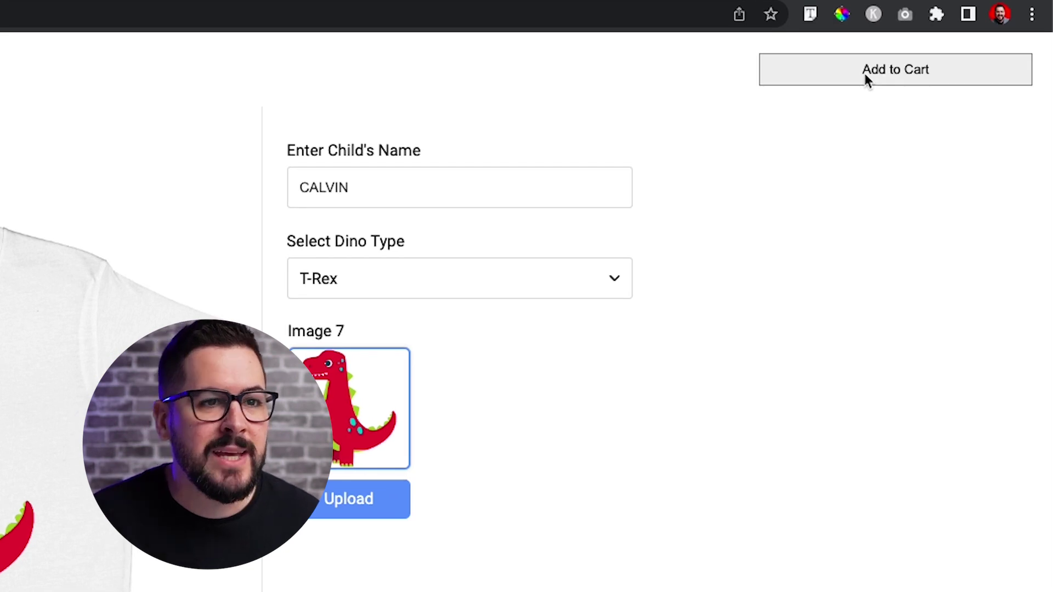
click(864, 74)
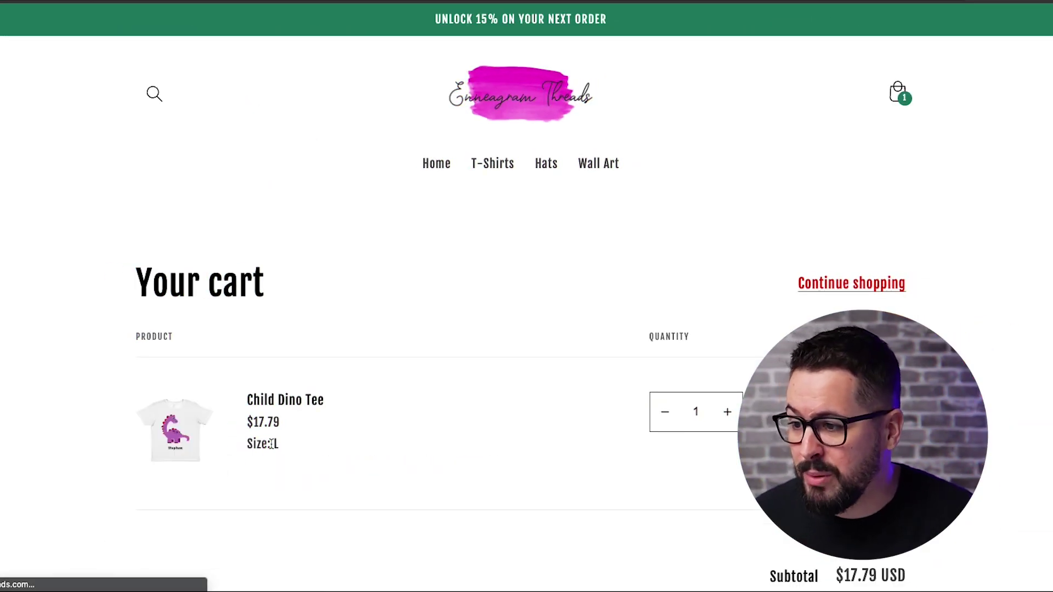